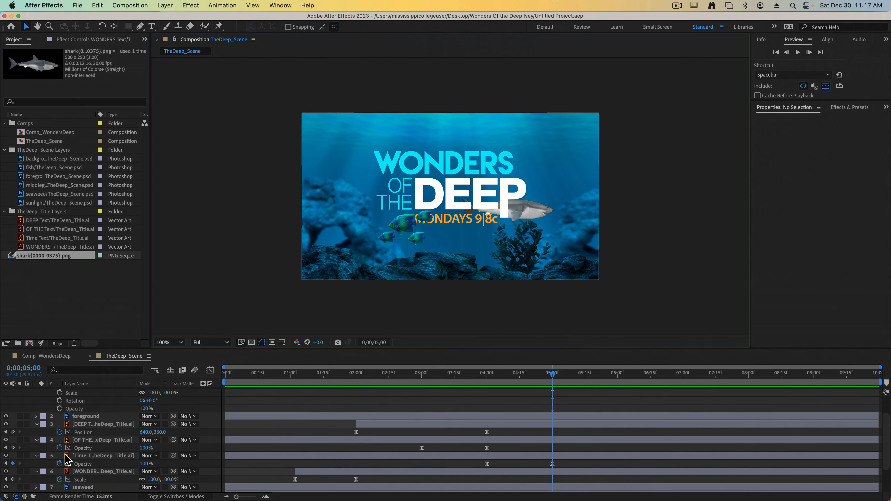
# Collapse all the expanded layer properties in TheDeep_Scene and return the current time to 0;00;00;00
pyautogui.press('u')
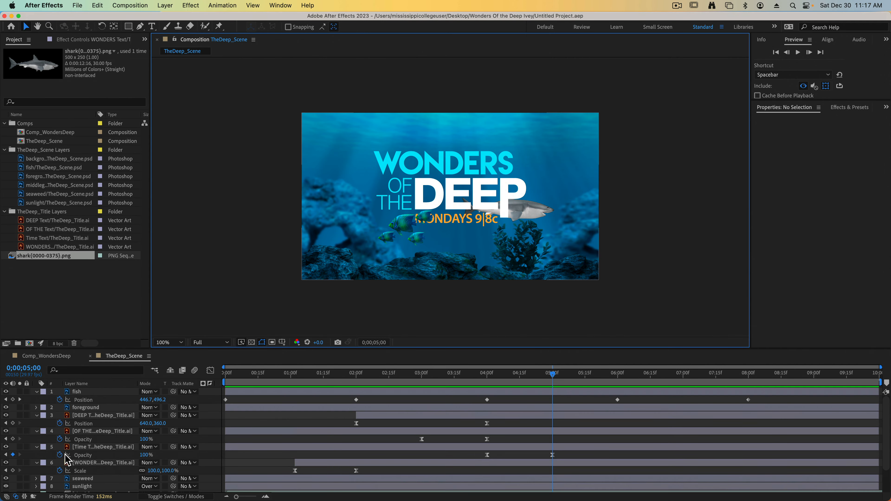
pyautogui.press('u')
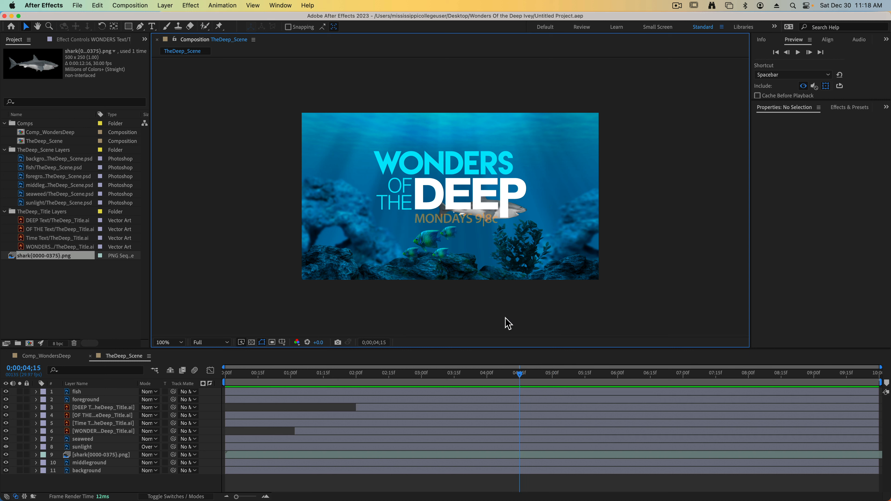
pyautogui.moveTo(517, 378); pyautogui.dragTo(217, 385)
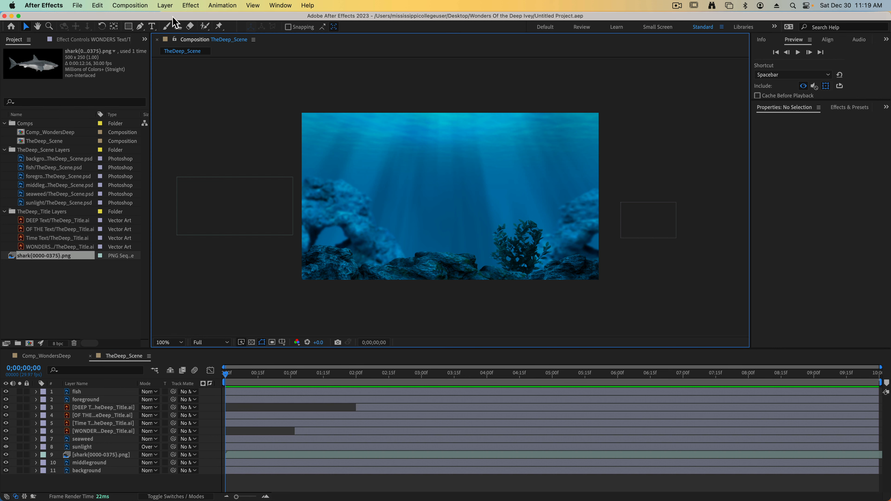
# Create a black composition-size solid named Bubbles and place it between the fish and foreground layers
pyautogui.click(165, 5)
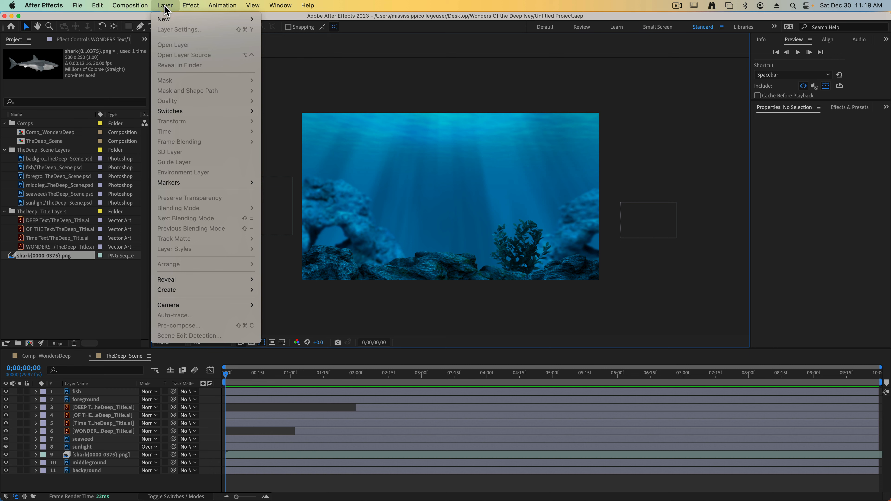
pyautogui.moveTo(171, 19)
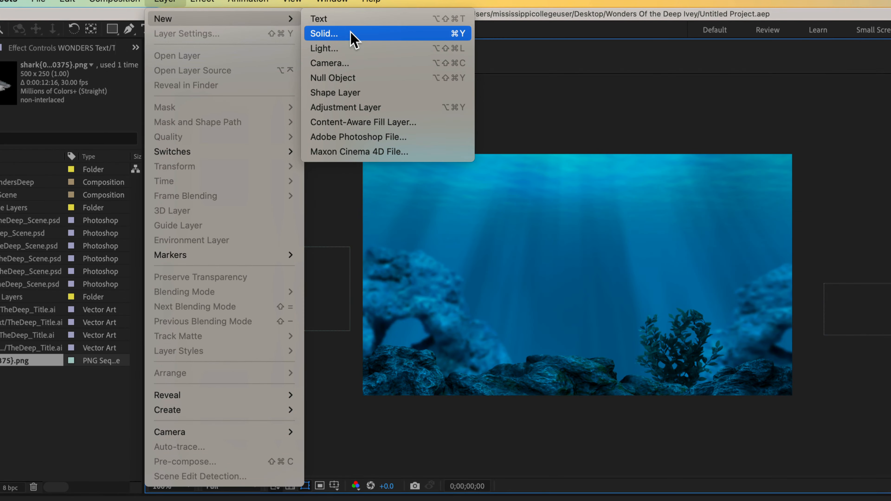
pyautogui.click(351, 34)
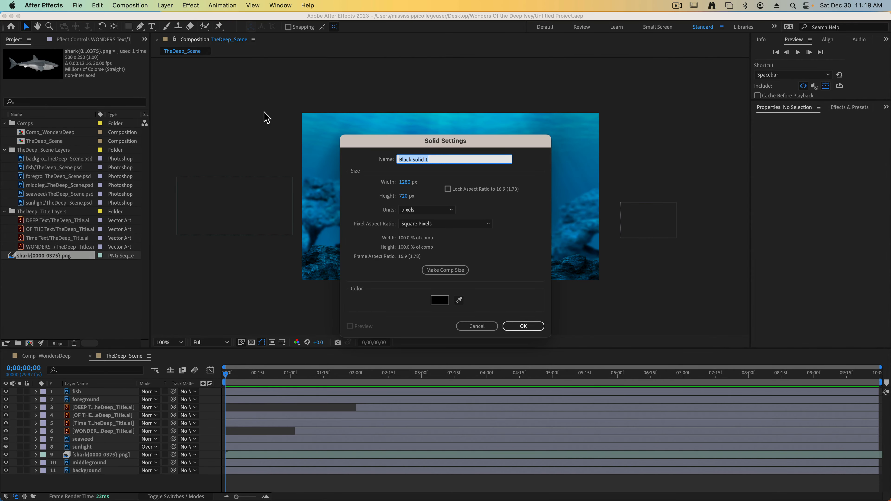
pyautogui.write('Bubbles')
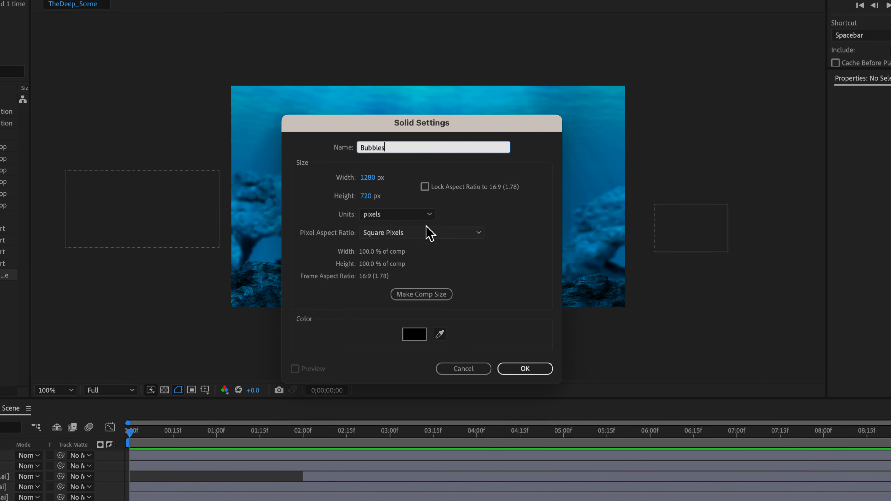
pyautogui.click(415, 297)
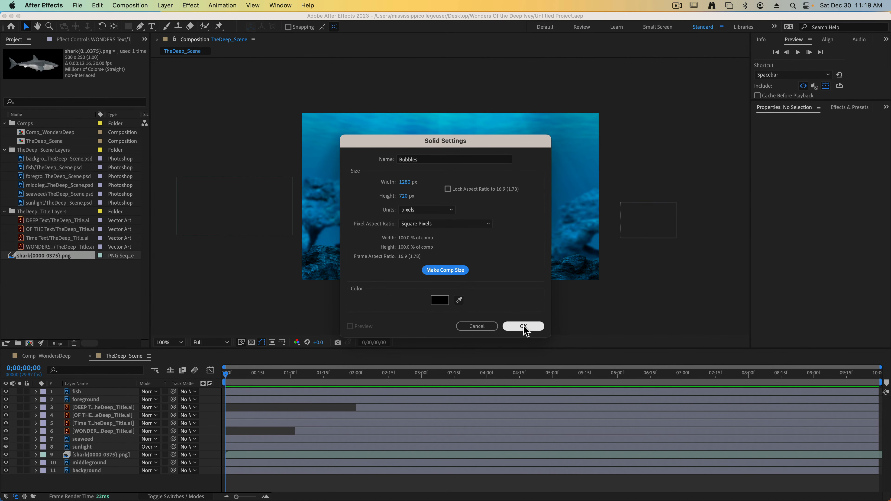
pyautogui.click(523, 368)
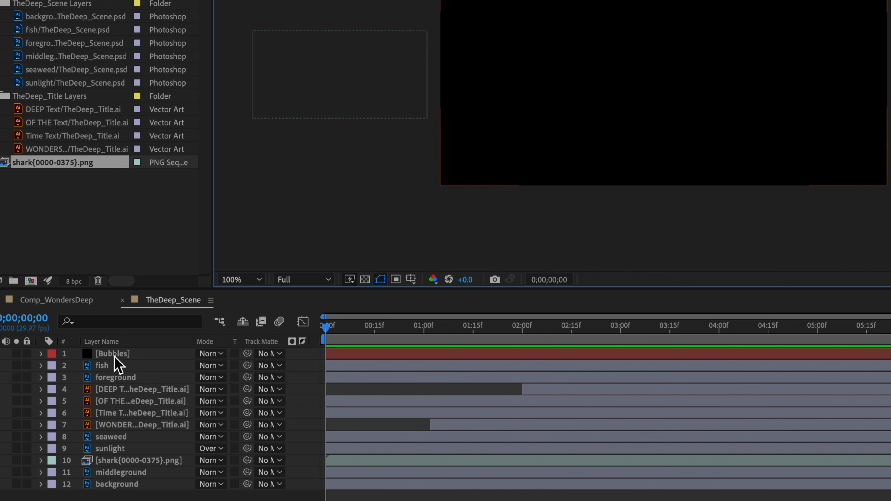
pyautogui.click(122, 357)
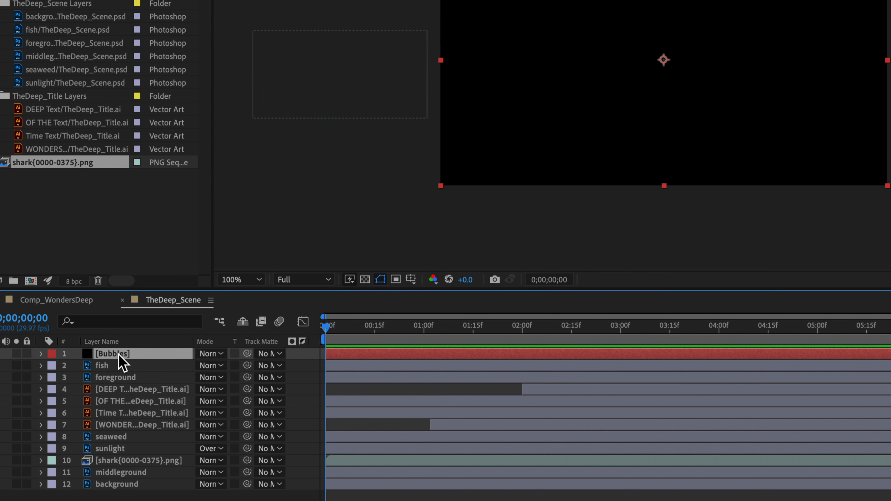
pyautogui.moveTo(117, 360); pyautogui.dragTo(120, 379)
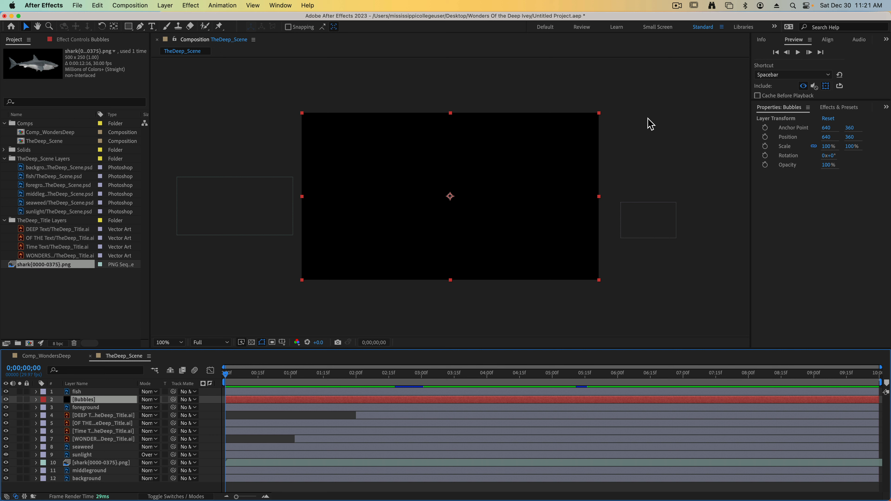
# Find the Foam simulation effect and apply it to the Bubbles layer
pyautogui.click(277, 5)
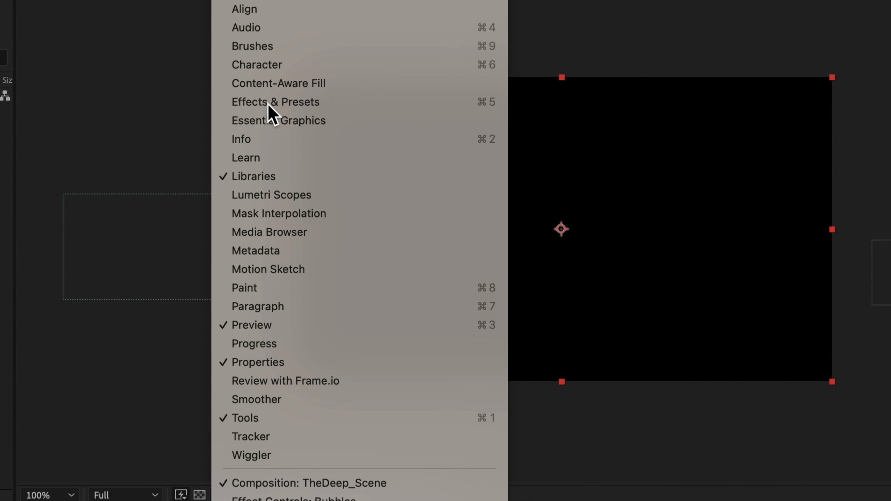
pyautogui.click(276, 104)
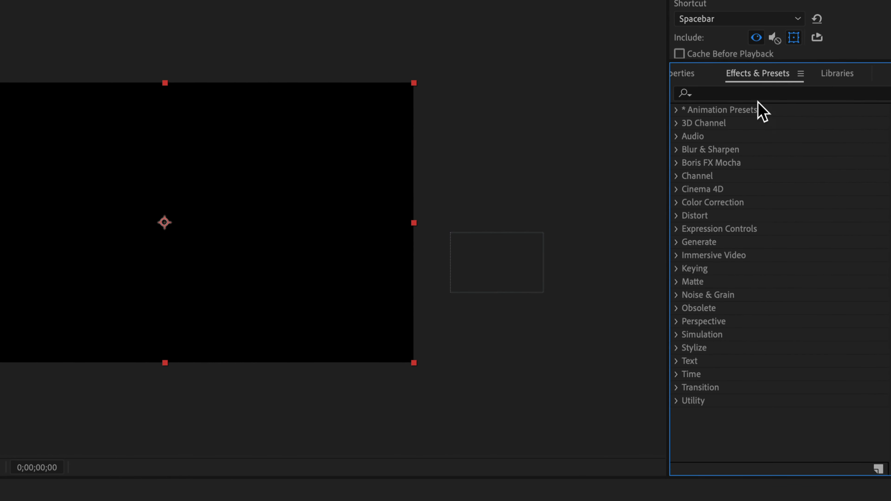
pyautogui.click(789, 120)
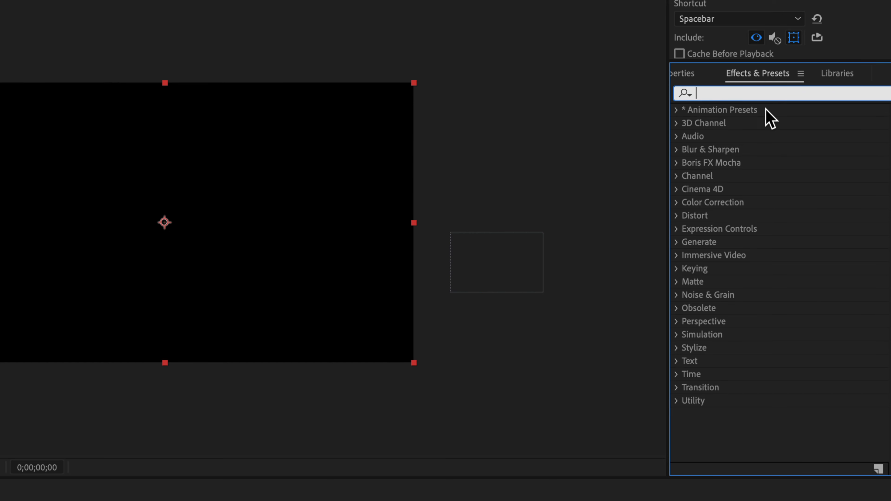
pyautogui.write('foam')
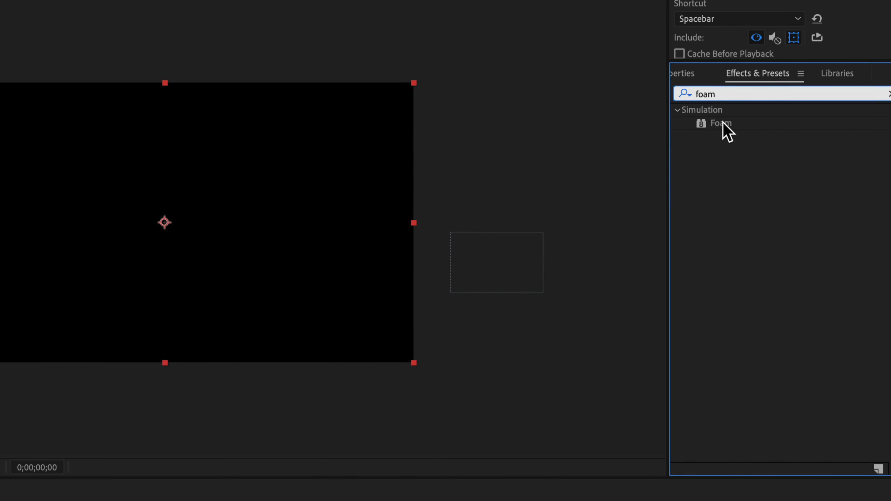
pyautogui.click(733, 127)
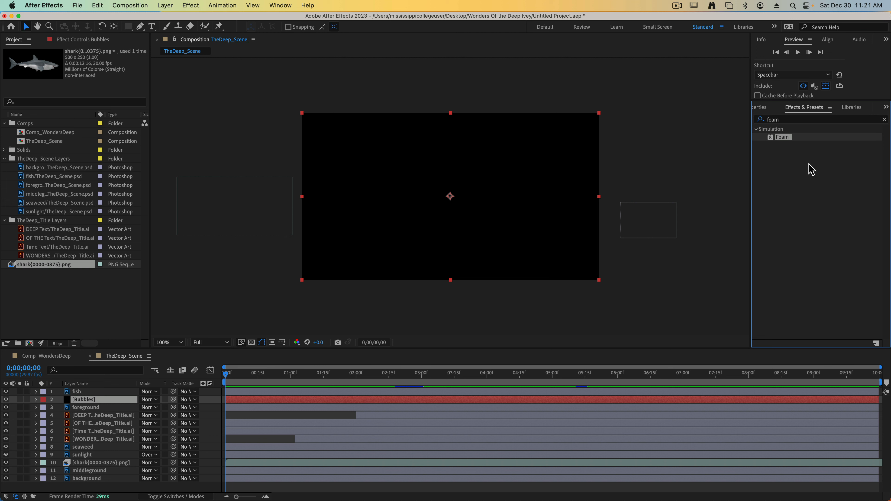
pyautogui.moveTo(780, 136); pyautogui.dragTo(440, 178)
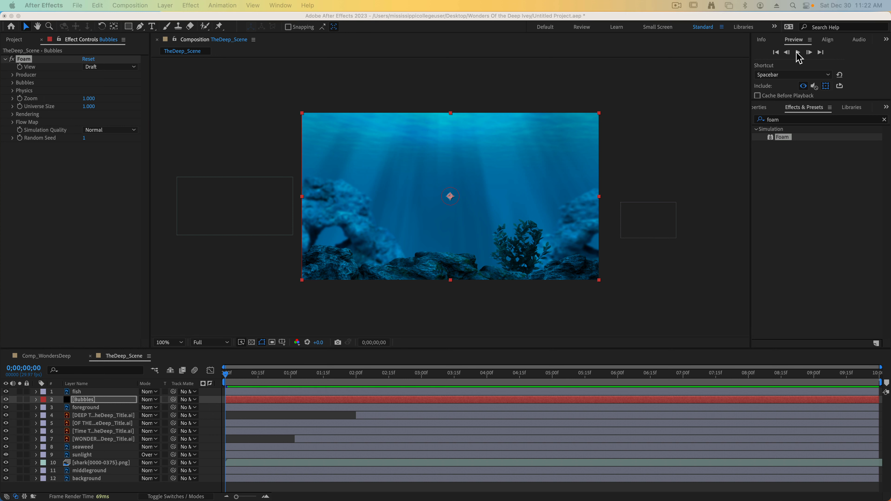
# Preview the composition to examine the Foam effect's default bubble movement
pyautogui.click(799, 54)
pyautogui.click(799, 53)
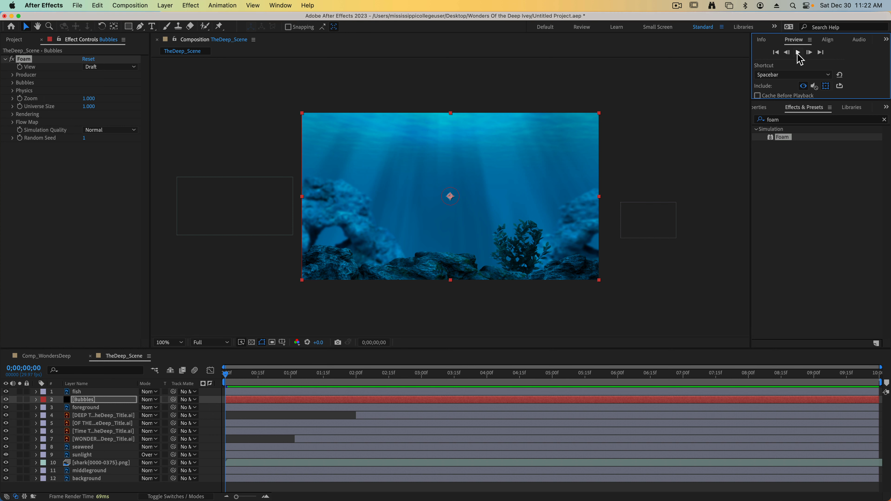
pyautogui.click(798, 53)
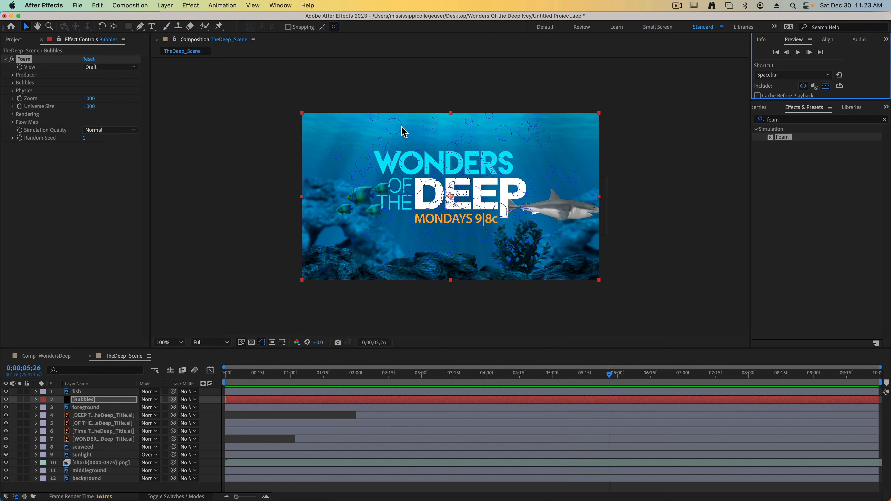
# Set the Foam effect's Producer Point to 640, 720 at the bottom centre of the scene
pyautogui.click(12, 74)
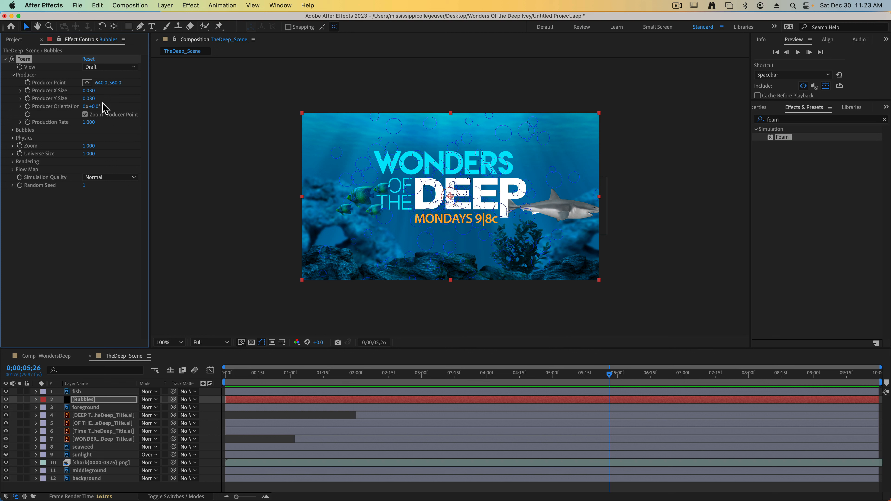
pyautogui.click(99, 83)
pyautogui.click(119, 83)
pyautogui.write('720')
pyautogui.press('Tab')
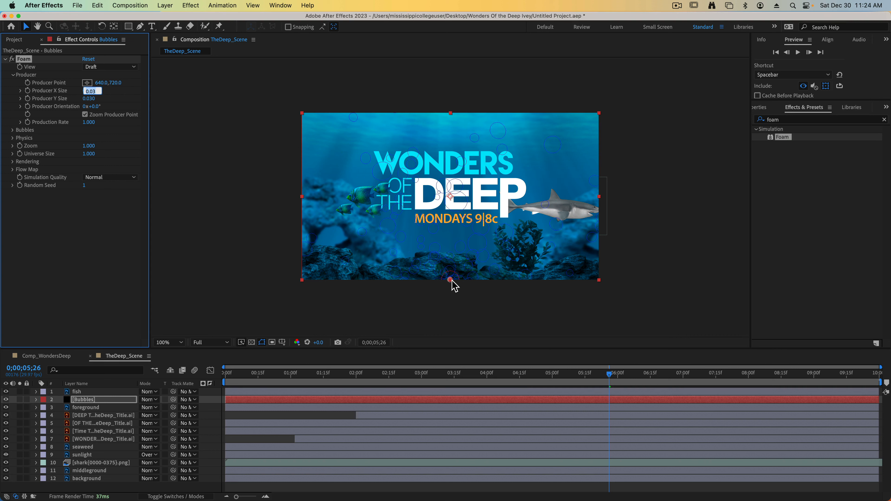
pyautogui.click(126, 254)
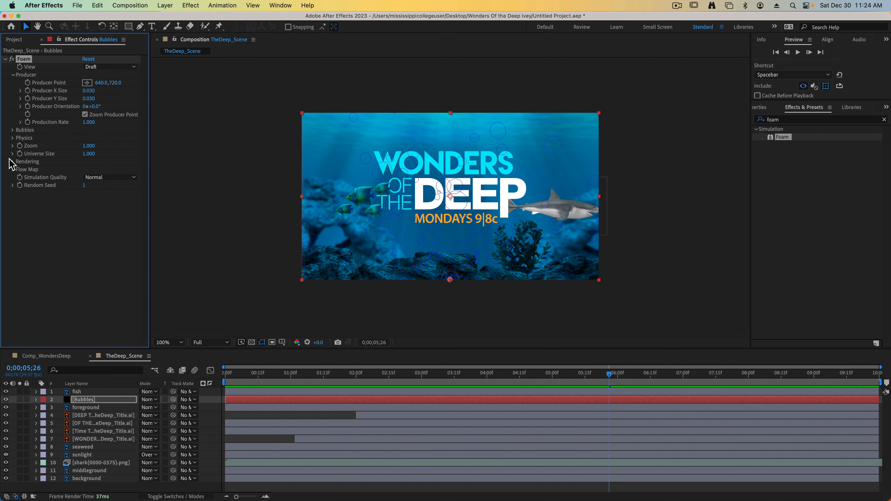
# Set the Foam effect's bubble Size to 0.2
pyautogui.click(13, 130)
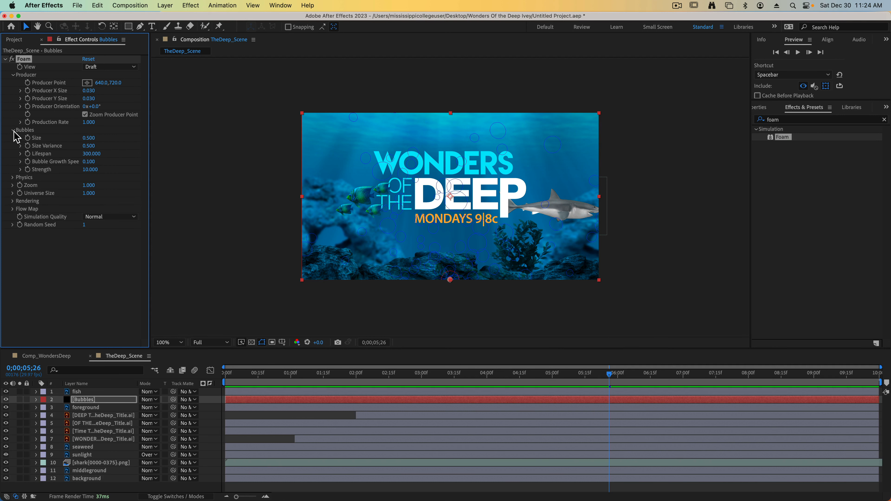
pyautogui.click(89, 137)
pyautogui.write('0.2')
pyautogui.click(81, 255)
# In the Foam physics settings, set Initial Speed to 5, Wind Speed to 1 and Wind Direction to 0°
pyautogui.click(13, 179)
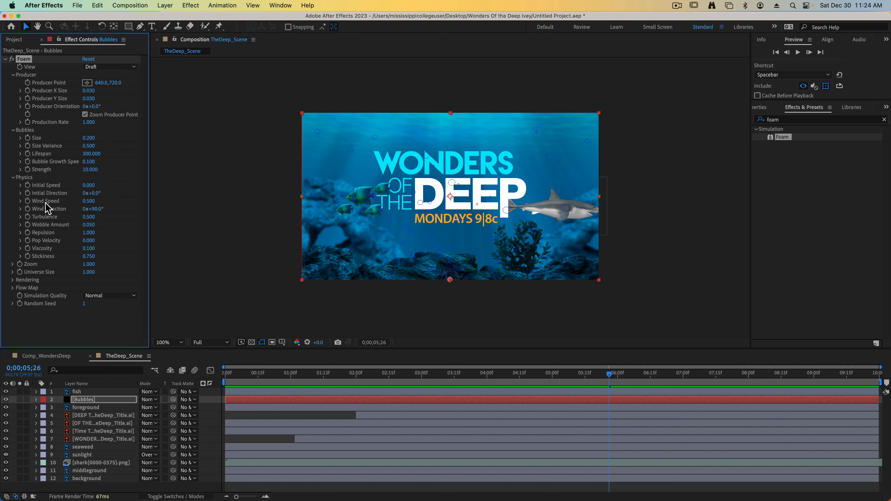
pyautogui.click(91, 185)
pyautogui.write('5')
pyautogui.click(89, 201)
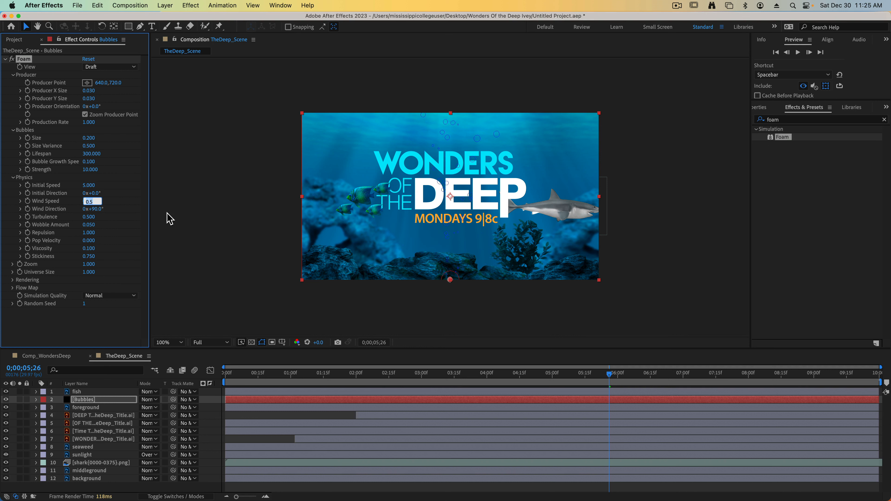
pyautogui.write('1')
pyautogui.click(94, 209)
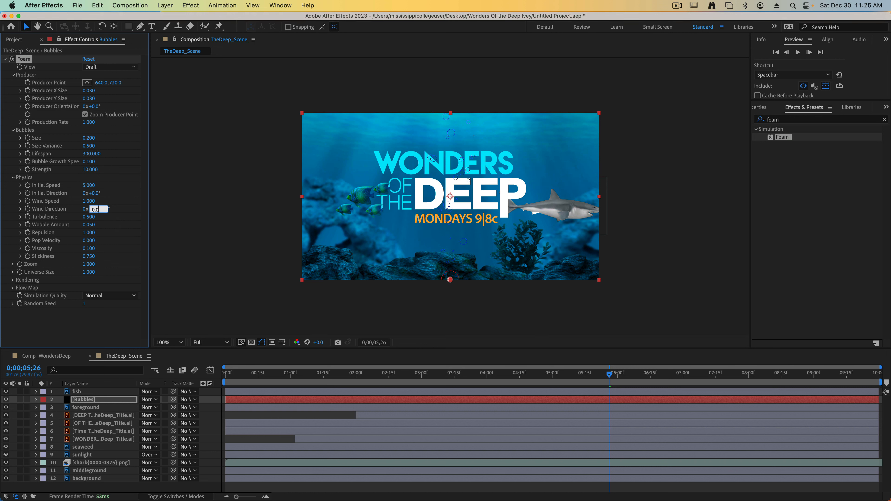
pyautogui.press('Tab')
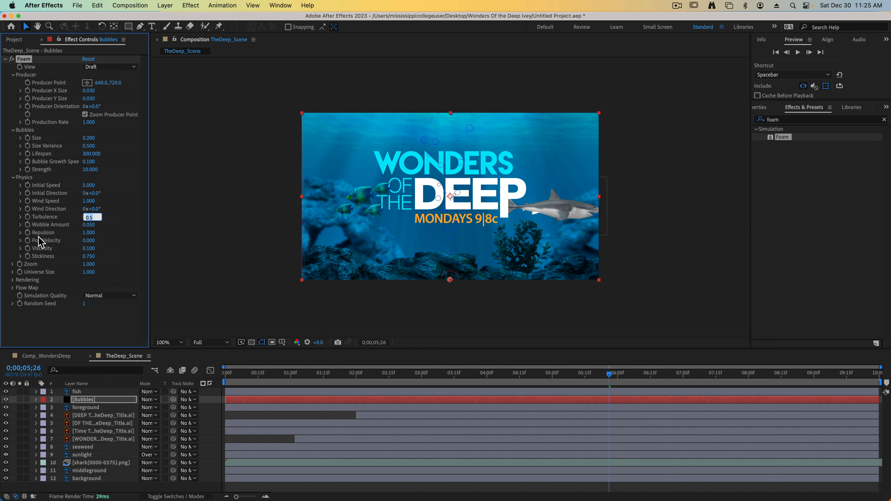
pyautogui.press('Return')
# Set the Foam effect's Viscosity and Stickiness both to 1
pyautogui.click(86, 249)
pyautogui.press('Tab')
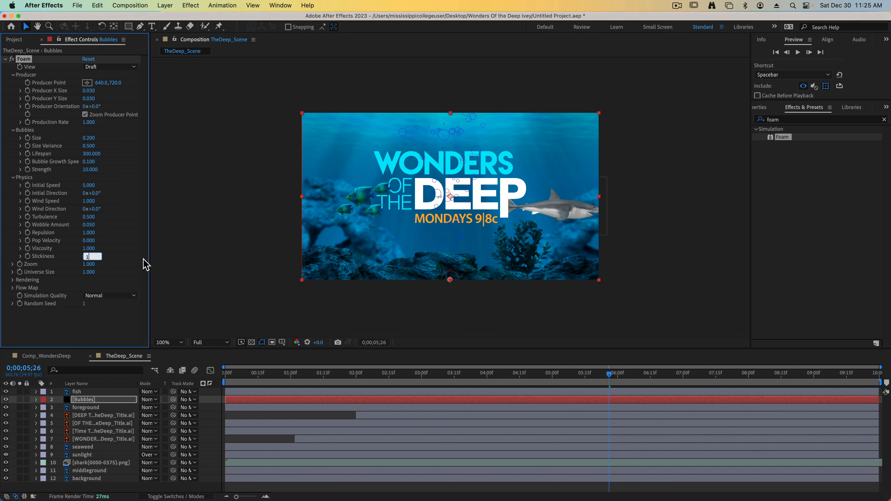
pyautogui.click(35, 327)
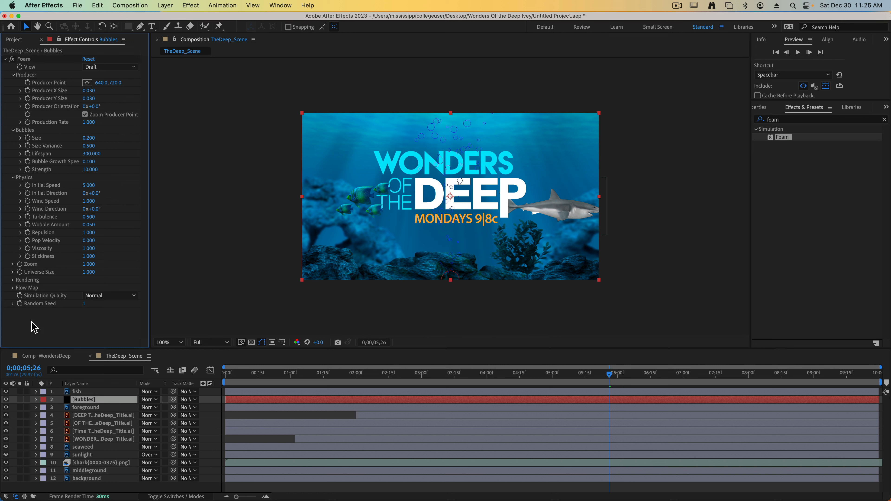
# Set the Foam rendering Bubble Texture to Spit
pyautogui.click(13, 280)
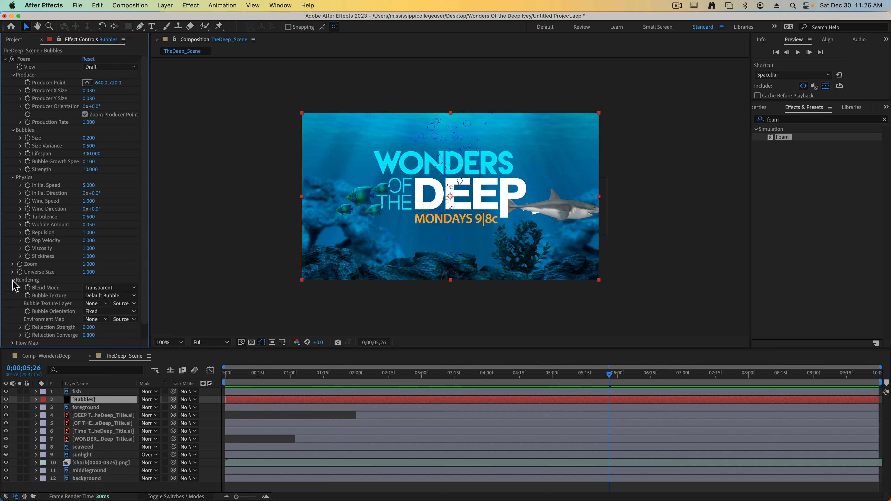
pyautogui.click(109, 297)
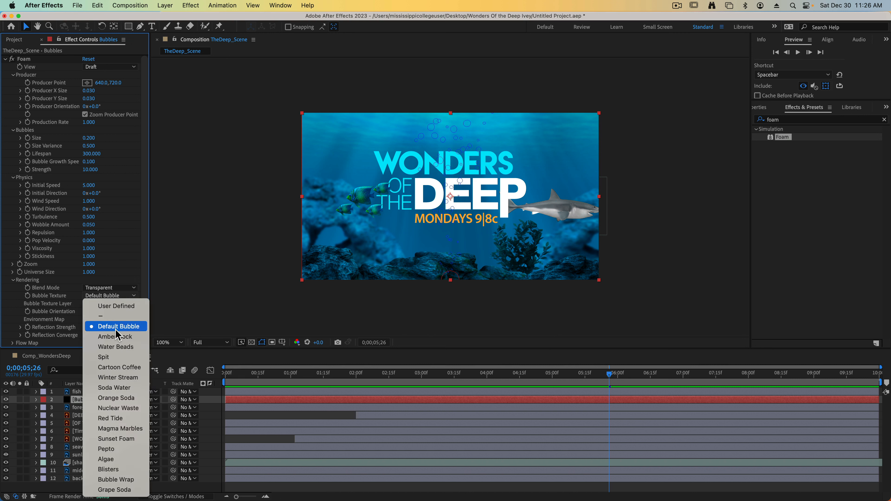
pyautogui.click(101, 357)
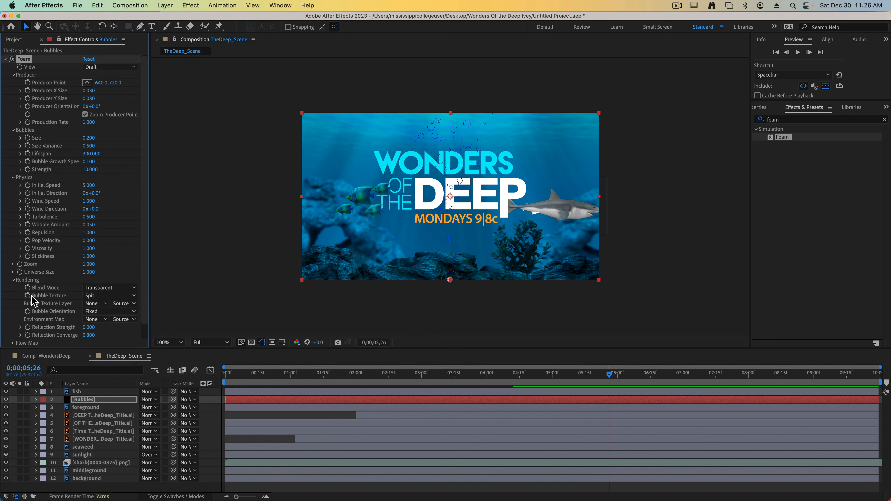
# Preview the composition from the beginning to check how the adjusted bubbles rise
pyautogui.click(336, 237)
pyautogui.moveTo(252, 375); pyautogui.dragTo(215, 378)
pyautogui.click(799, 52)
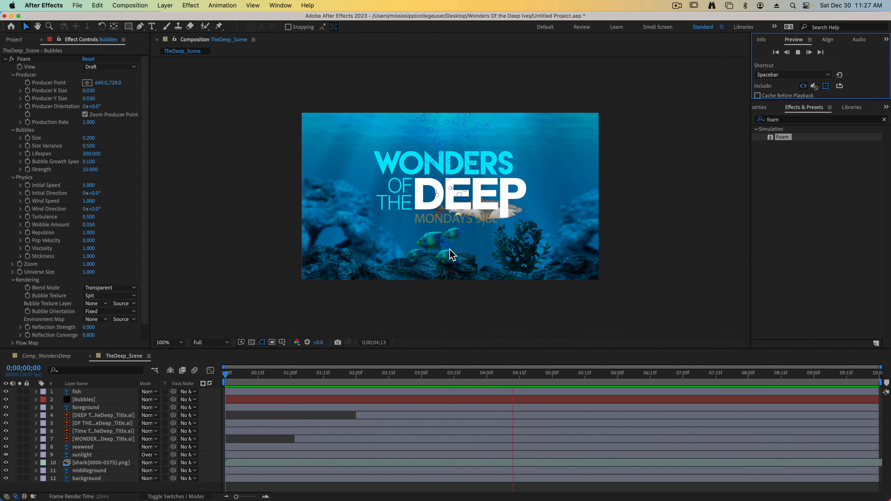
pyautogui.click(424, 311)
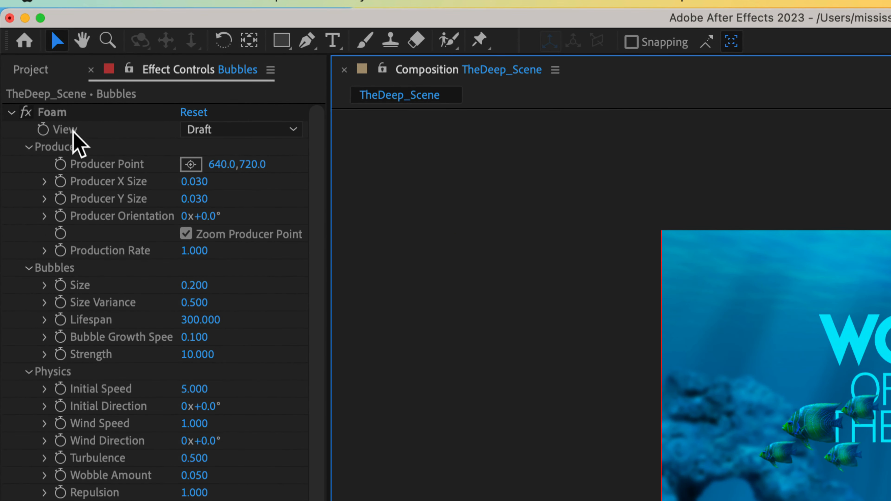
# Set the Foam effect's View to Rendered and preview TheDeep_Scene from the beginning with the rising bubbles
pyautogui.click(228, 133)
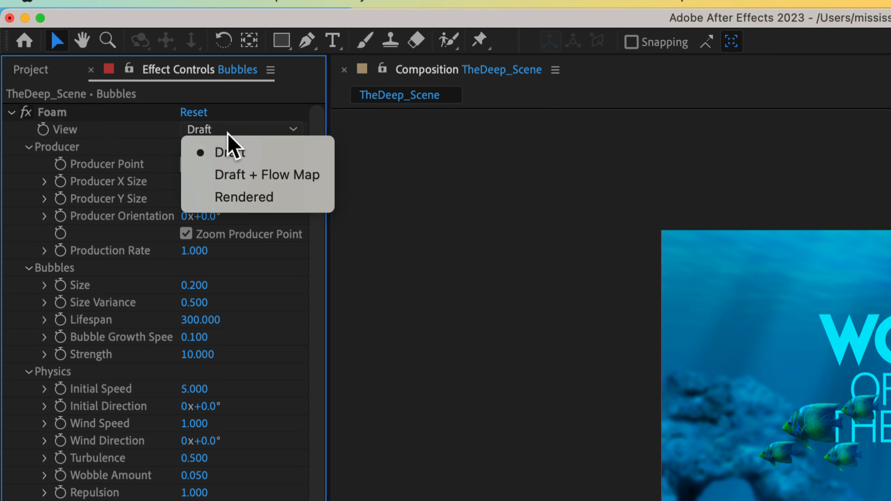
pyautogui.click(223, 197)
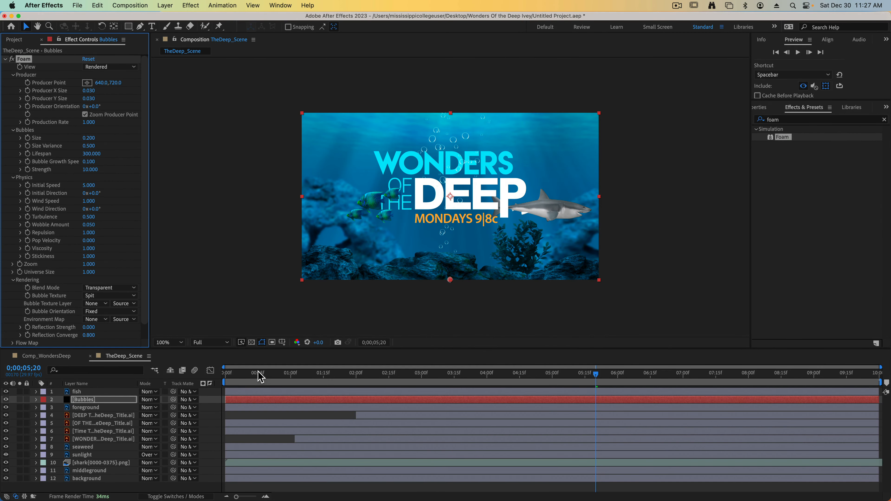
pyautogui.moveTo(256, 374); pyautogui.dragTo(205, 378)
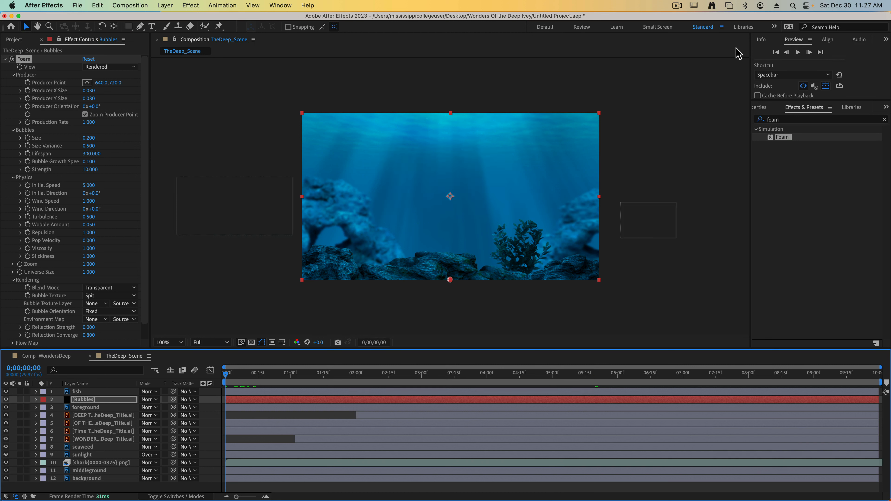
pyautogui.click(798, 52)
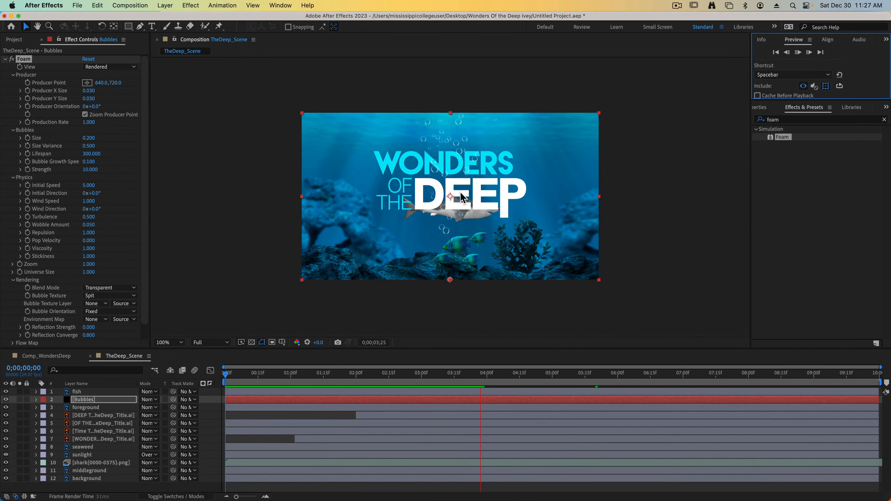
pyautogui.click(676, 194)
# Save the project with the finished bubbles
pyautogui.click(187, 133)
pyautogui.click(78, 7)
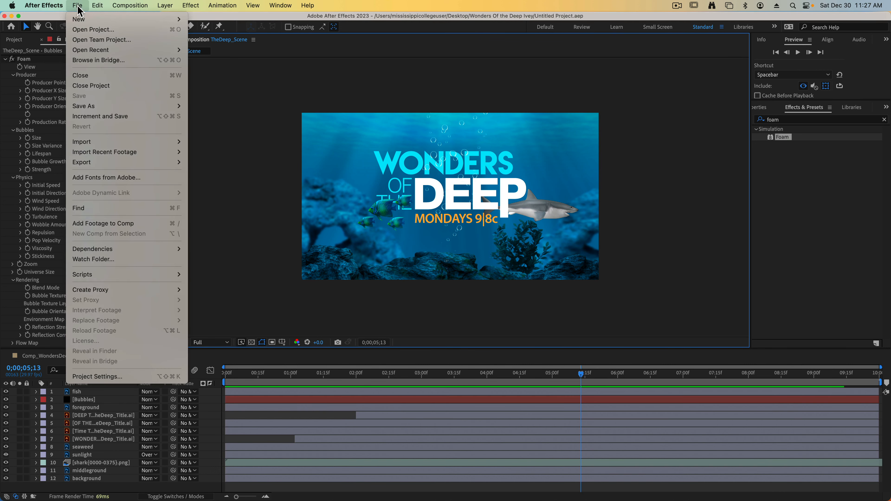
pyautogui.click(235, 91)
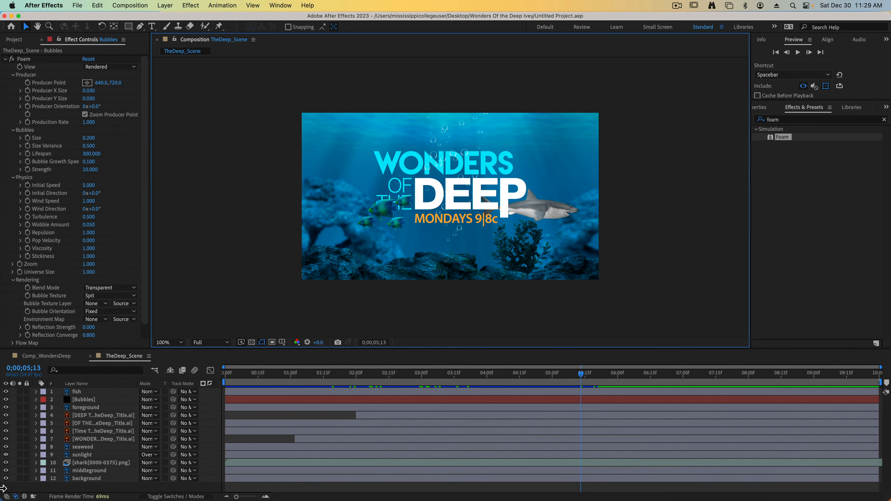
# Find the Tint effect and apply it to the shark{0000-0375}.png layer
pyautogui.click(86, 463)
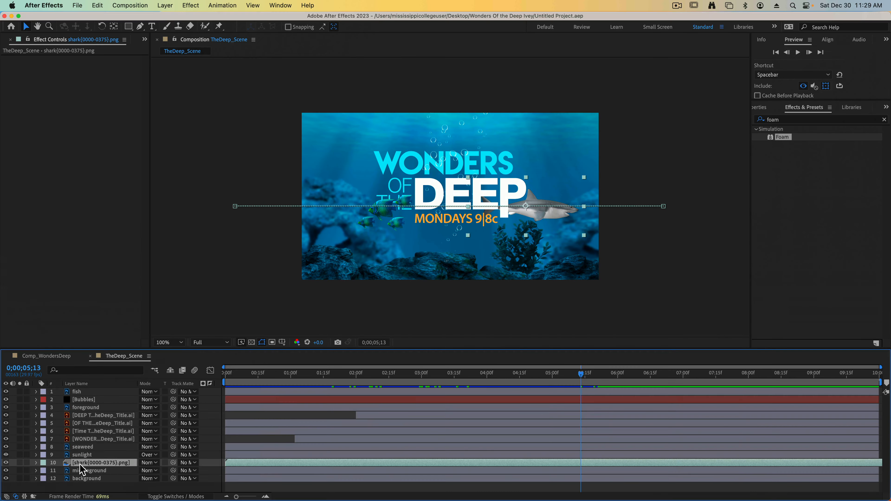
pyautogui.click(802, 119)
pyautogui.write('tint')
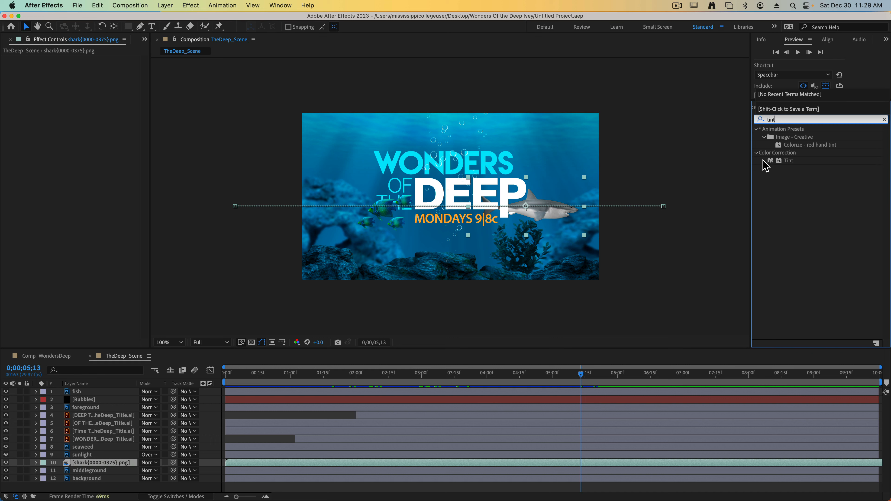
pyautogui.moveTo(789, 162); pyautogui.dragTo(110, 463)
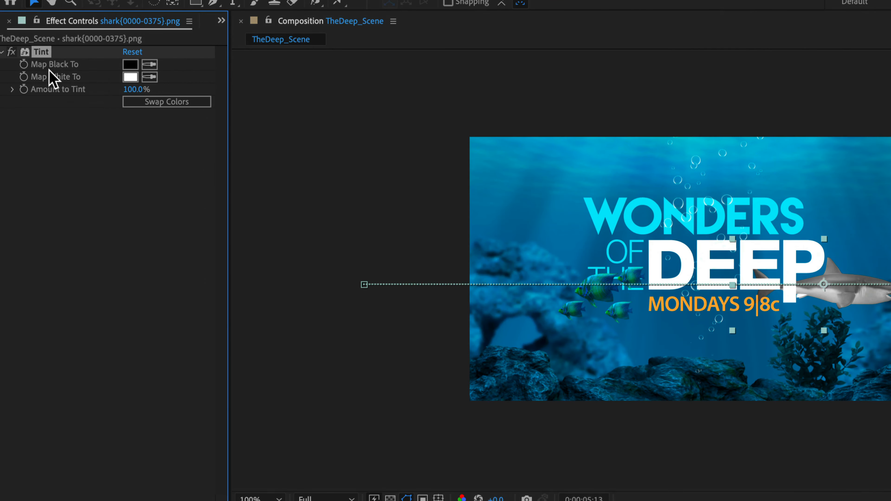
# Set the Tint effect's Map White To colour to RGB 30, 135, 185 and its Amount to Tint to 75%
pyautogui.click(130, 77)
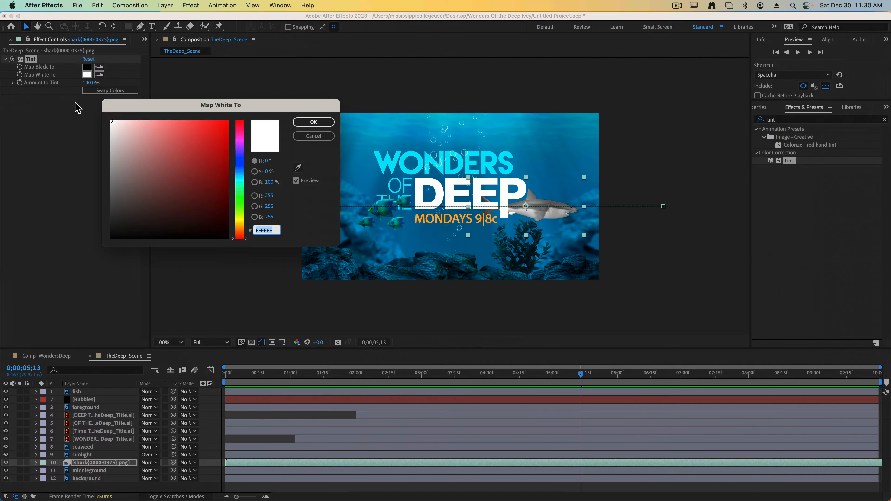
pyautogui.click(269, 196)
pyautogui.write('30')
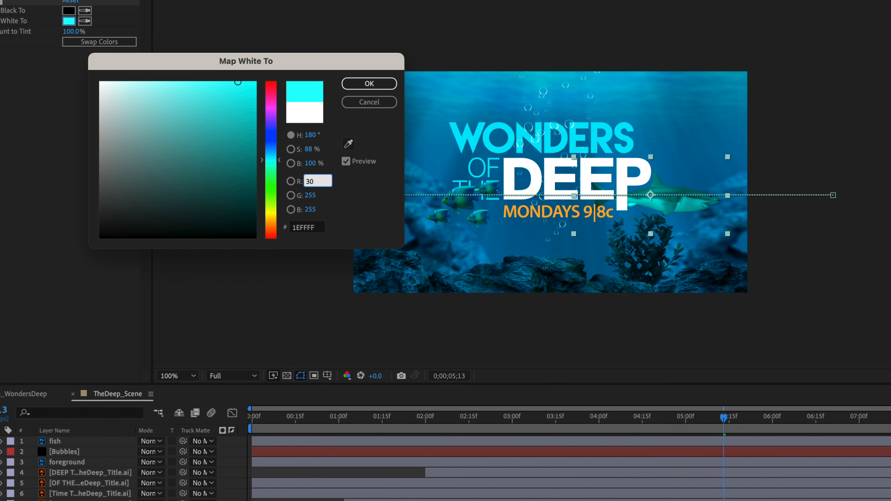
pyautogui.press('Tab')
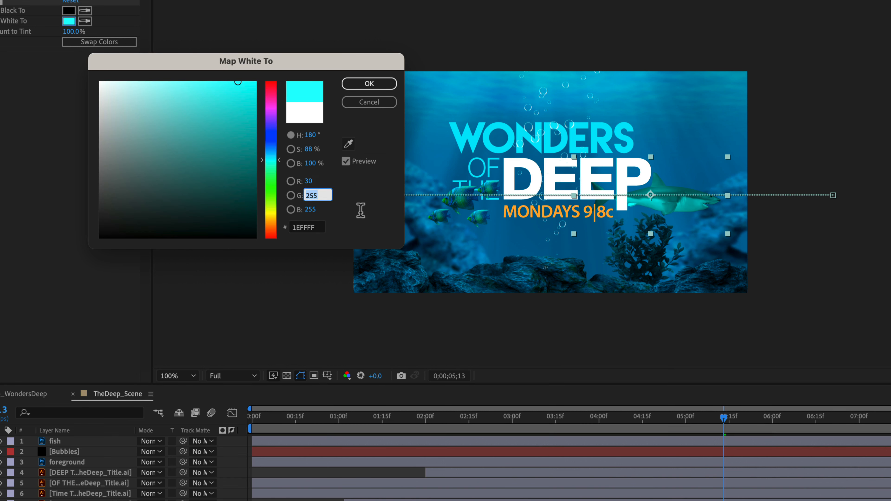
pyautogui.write('135')
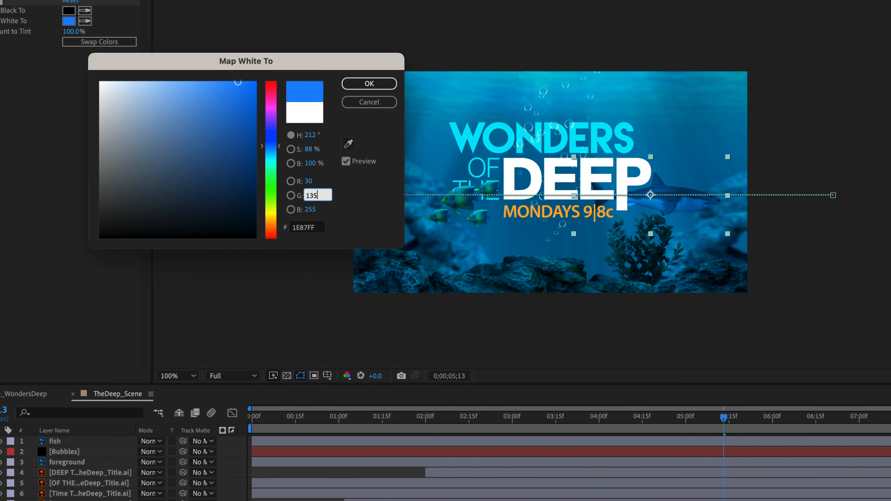
pyautogui.press('Tab')
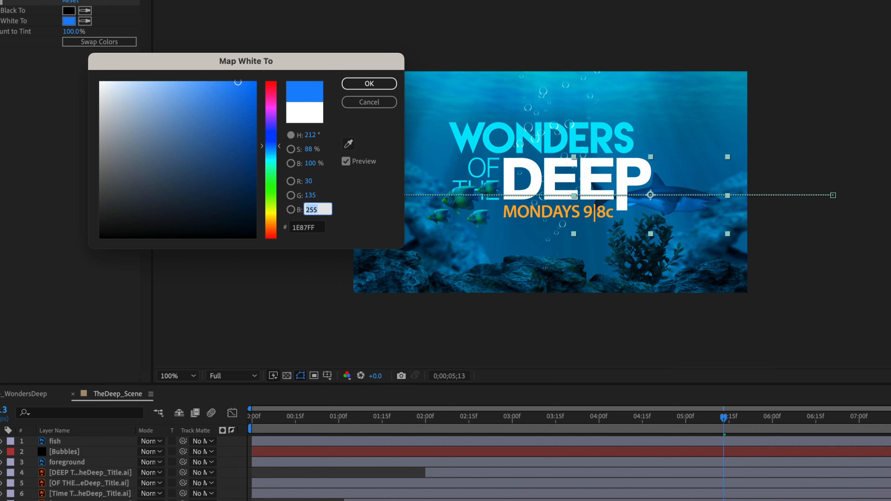
pyautogui.write('185')
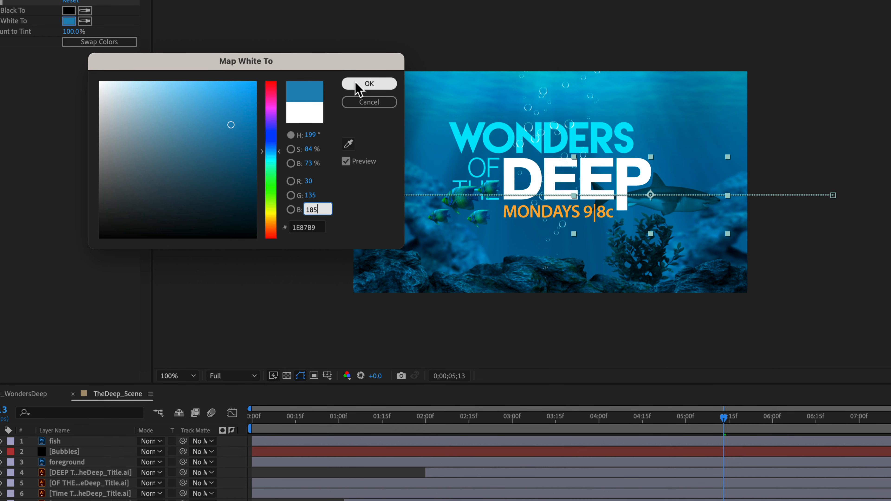
pyautogui.click(370, 84)
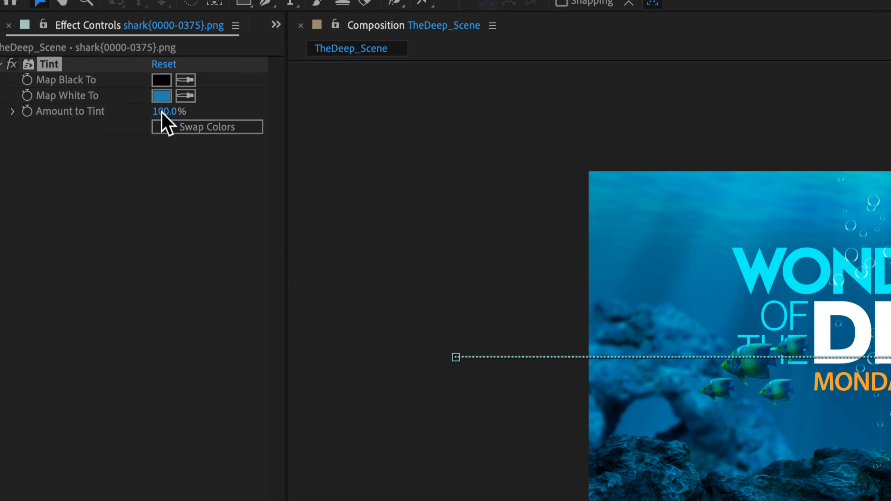
pyautogui.moveTo(161, 111); pyautogui.dragTo(139, 113)
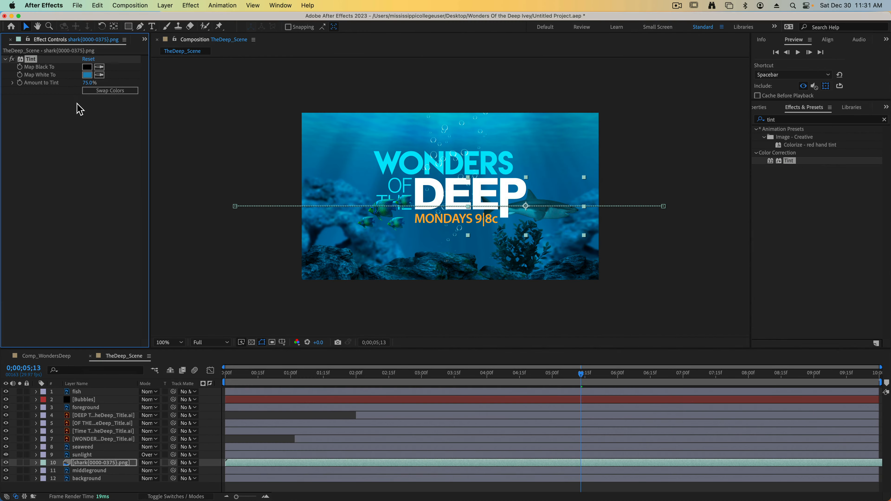
# Examine the tinted shark against the underwater scene at several points in time and at different magnifications
pyautogui.click(579, 377)
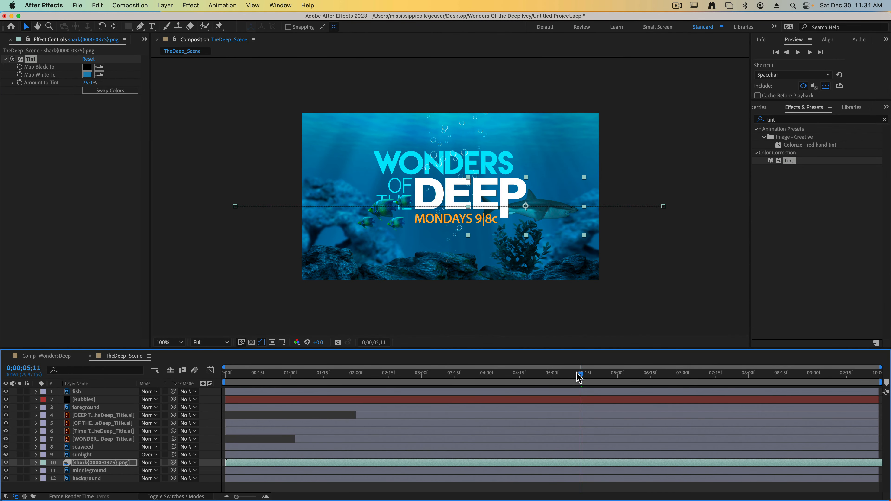
pyautogui.moveTo(578, 378); pyautogui.dragTo(339, 399)
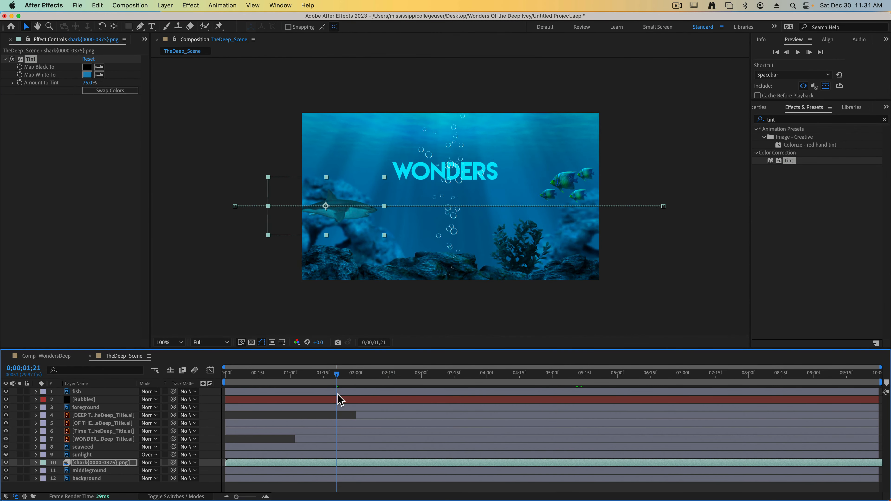
pyautogui.press(',')
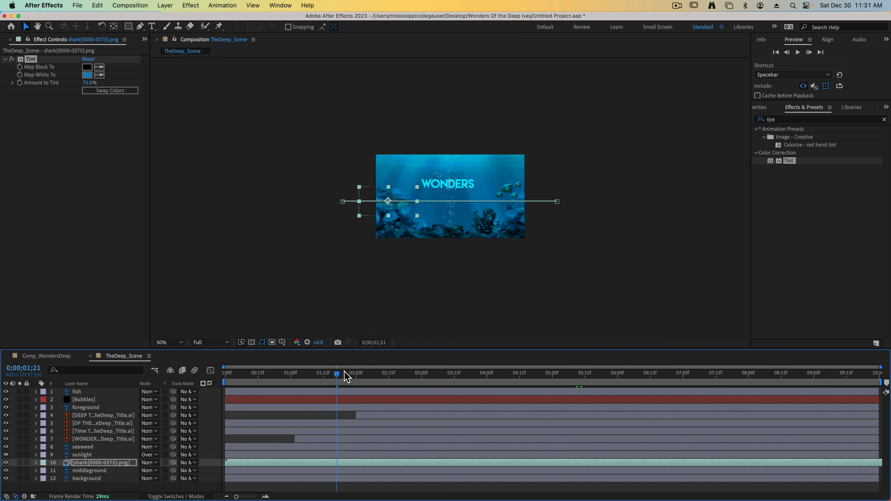
pyautogui.moveTo(358, 379); pyautogui.dragTo(416, 375)
pyautogui.press('.')
pyautogui.click(193, 304)
pyautogui.press('.')
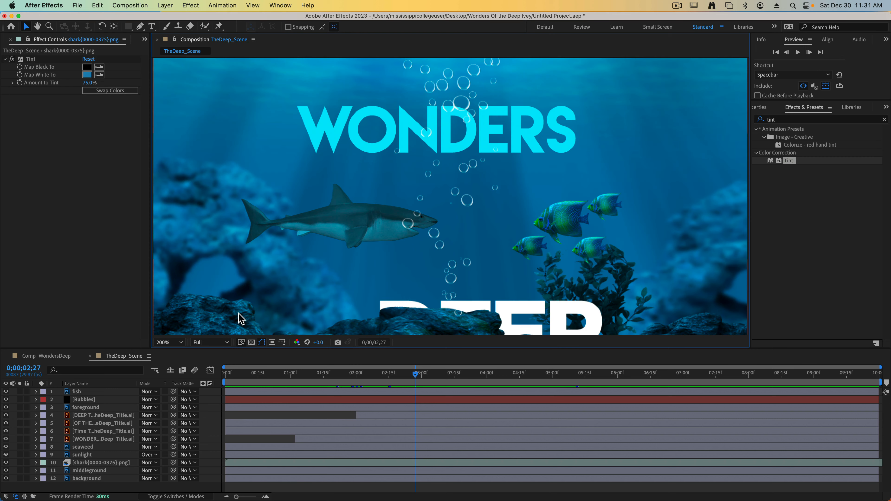
pyautogui.press('.')
pyautogui.press(',')
pyautogui.press(',')
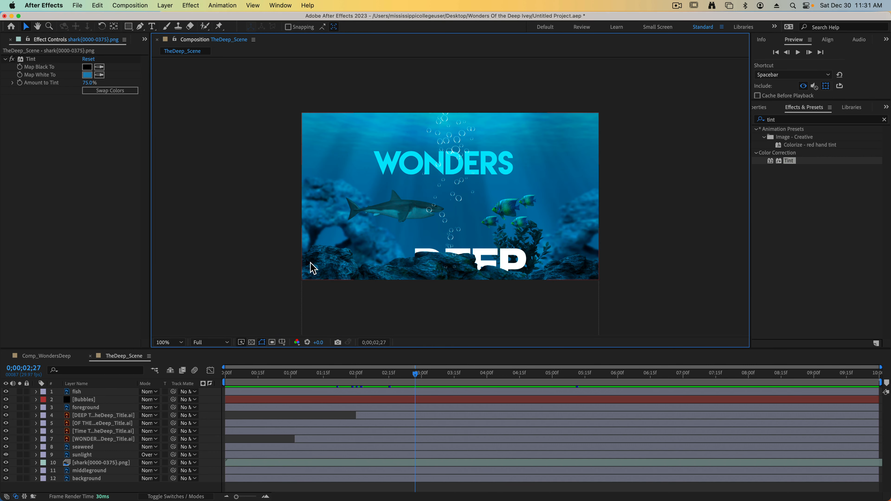
# Save the project and add a new adjustment layer above all layers in TheDeep_Scene
pyautogui.click(76, 5)
pyautogui.click(105, 93)
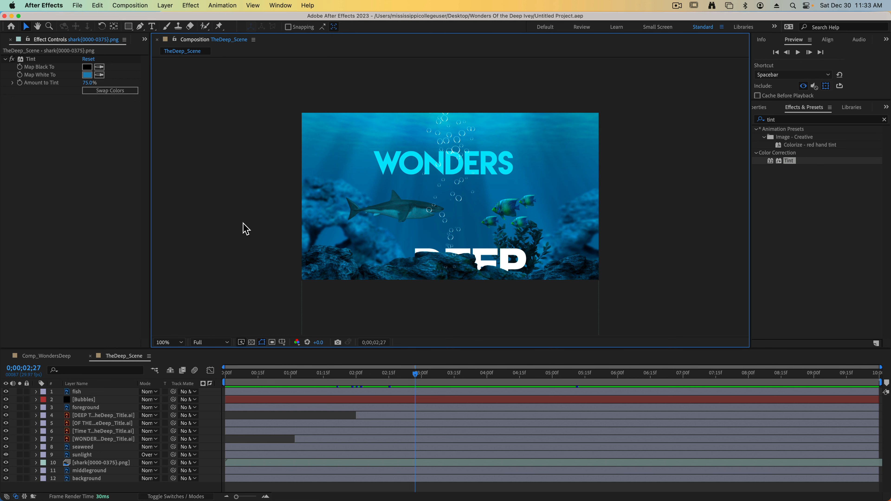
pyautogui.click(167, 6)
pyautogui.moveTo(172, 22)
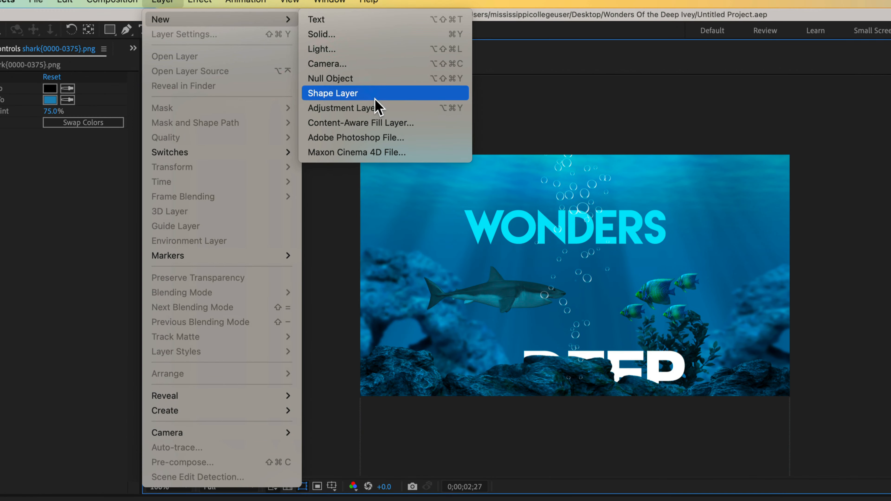
pyautogui.click(365, 109)
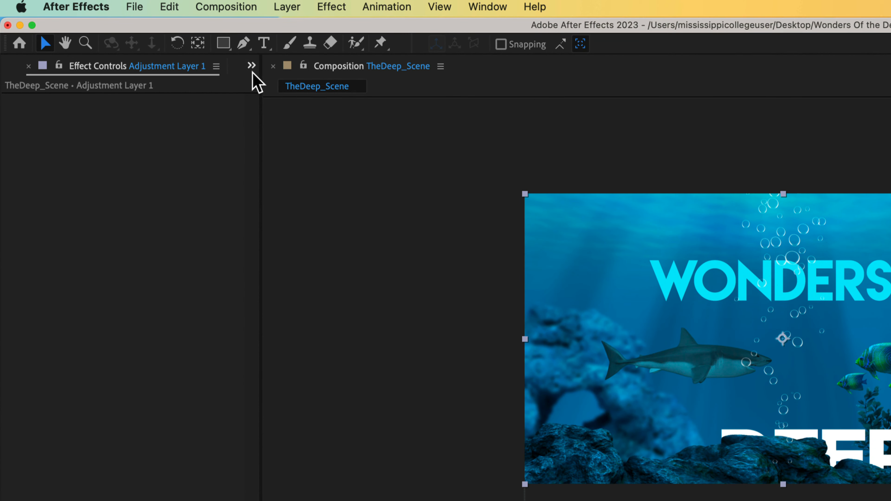
# Import Noise.mov from the Footage folder as footage and place it as the lowest layer in TheDeep_Scene
pyautogui.click(251, 62)
pyautogui.click(306, 89)
pyautogui.click(134, 6)
pyautogui.moveTo(166, 252)
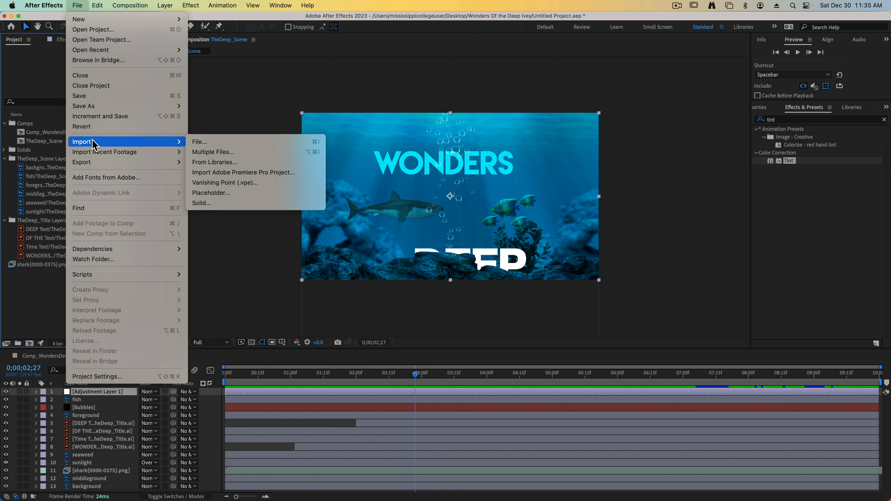
pyautogui.click(228, 142)
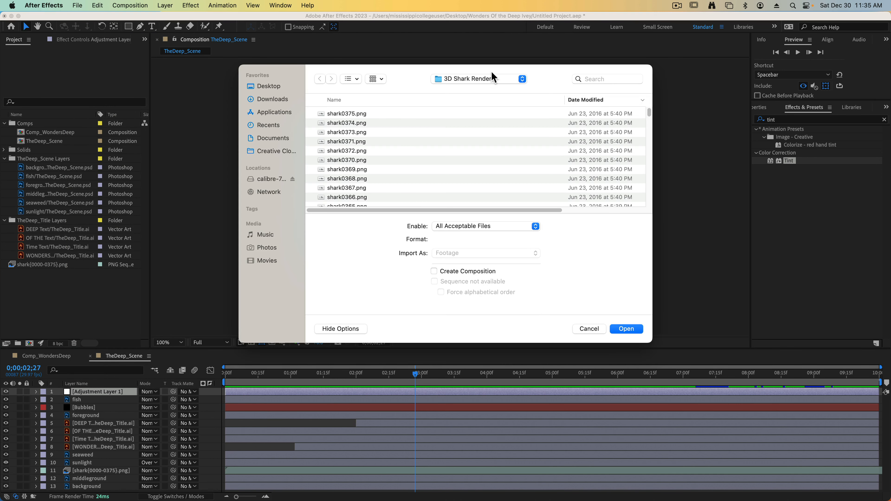
pyautogui.click(495, 79)
pyautogui.click(482, 90)
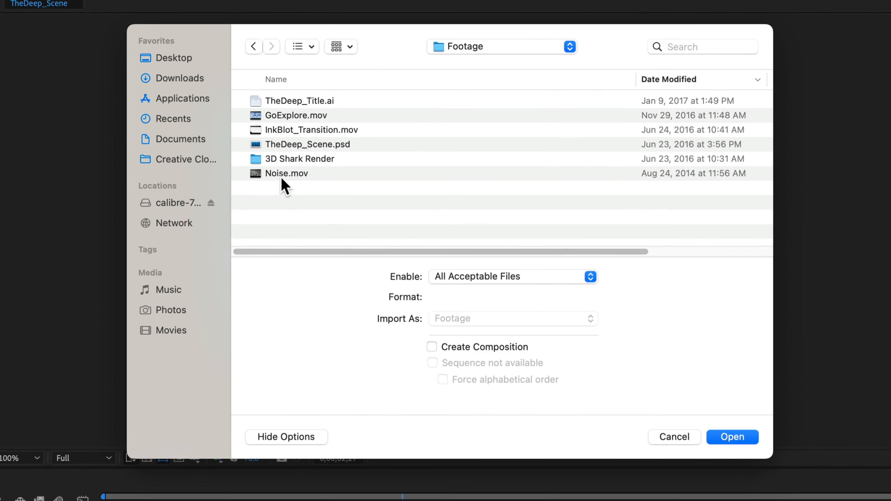
pyautogui.click(339, 160)
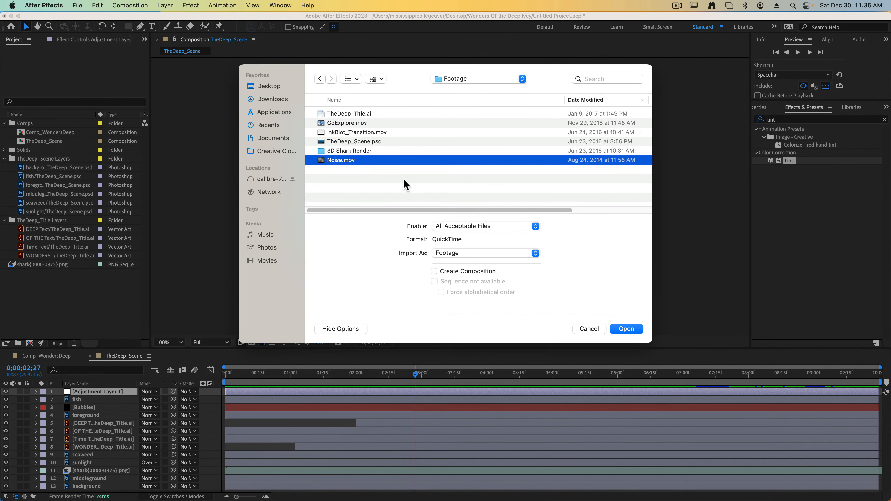
pyautogui.press('space')
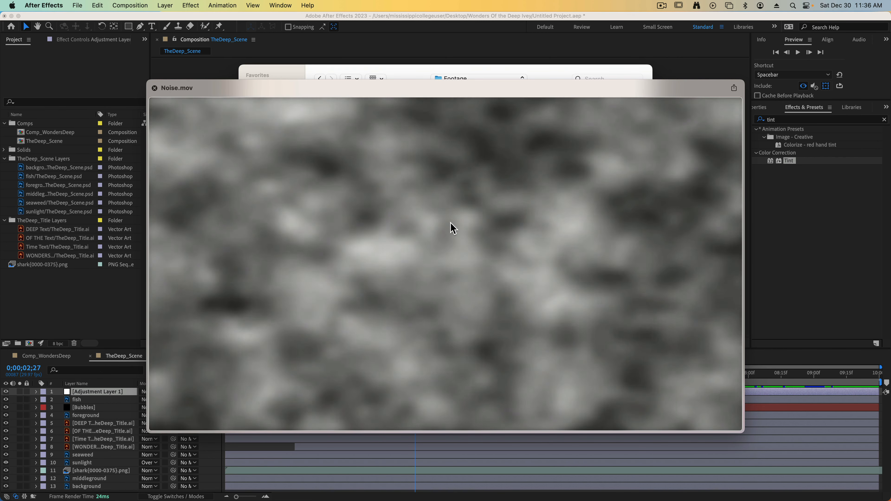
pyautogui.press('space')
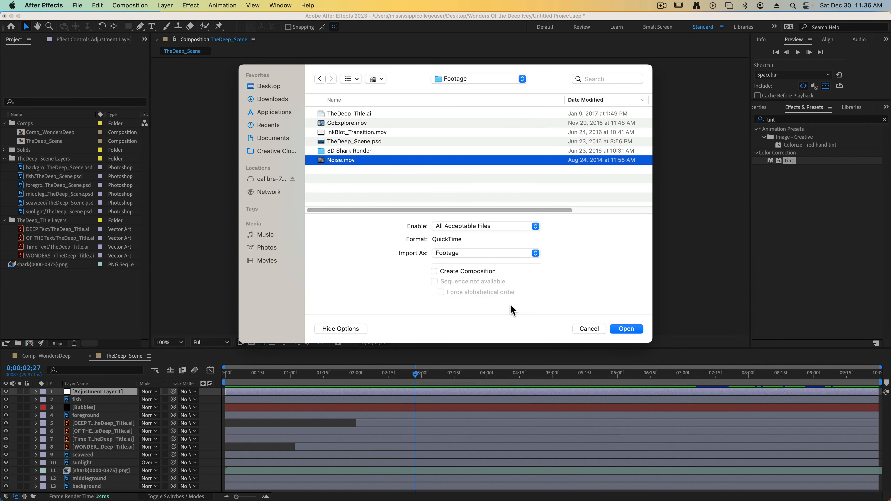
pyautogui.click(635, 330)
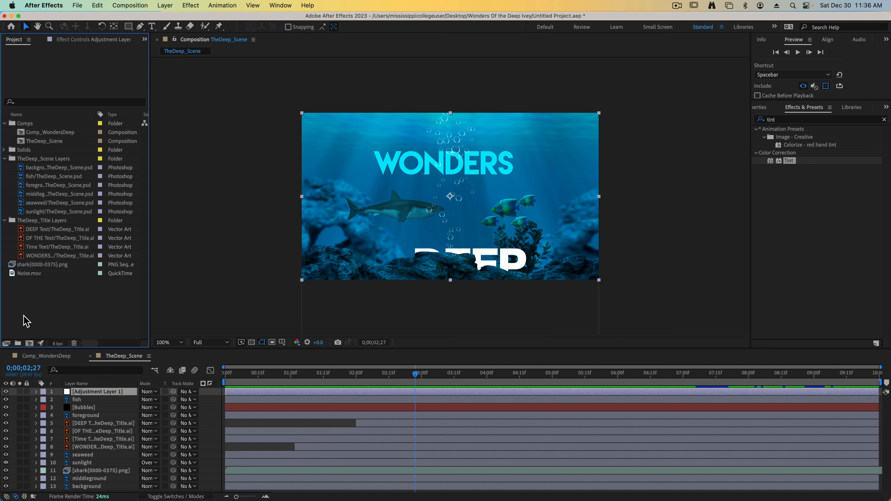
pyautogui.moveTo(22, 280); pyautogui.dragTo(80, 498)
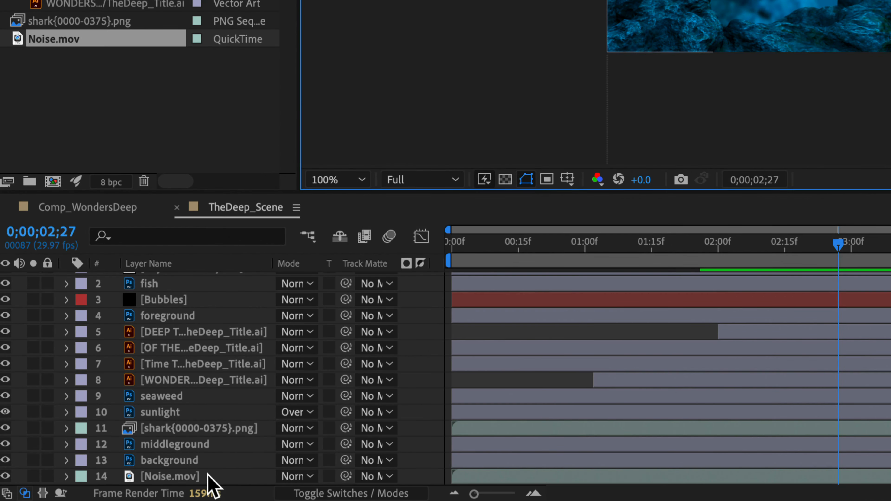
# Apply the Displacement Map effect to Adjustment Layer 1 and set its displacement map layer to Noise.mov
pyautogui.click(712, 127)
pyautogui.write('dis')
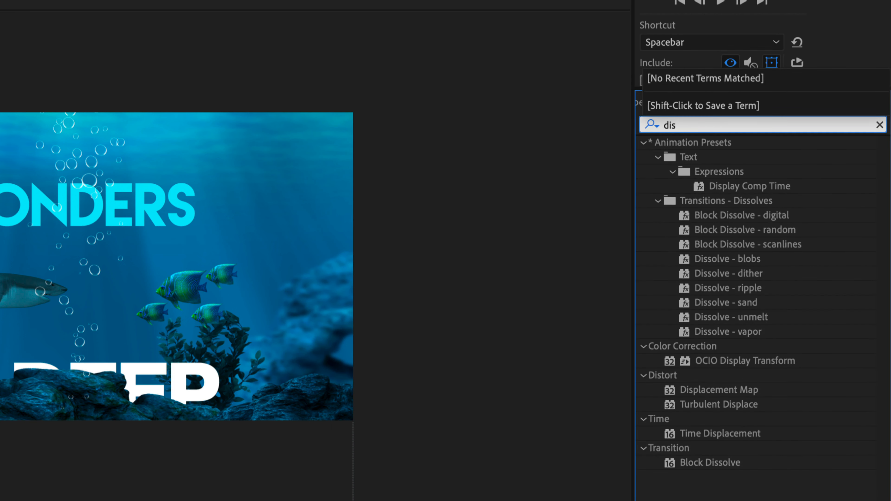
pyautogui.write('placeme')
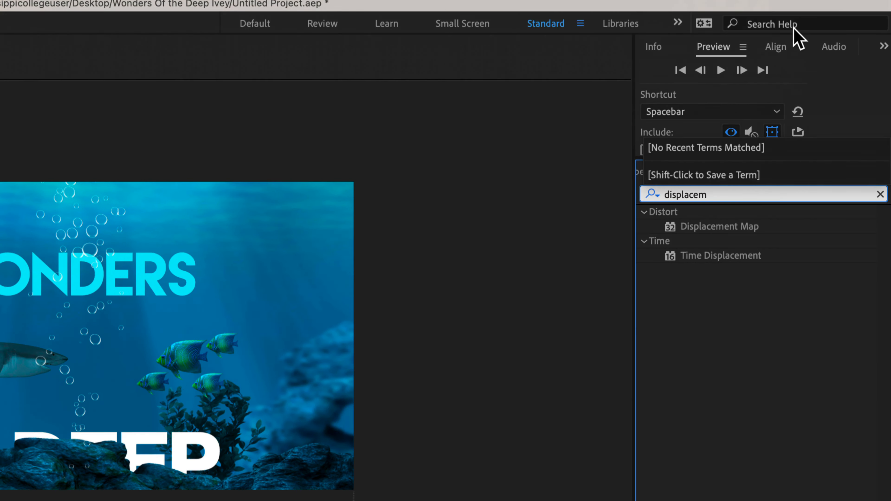
pyautogui.moveTo(736, 227); pyautogui.dragTo(135, 388)
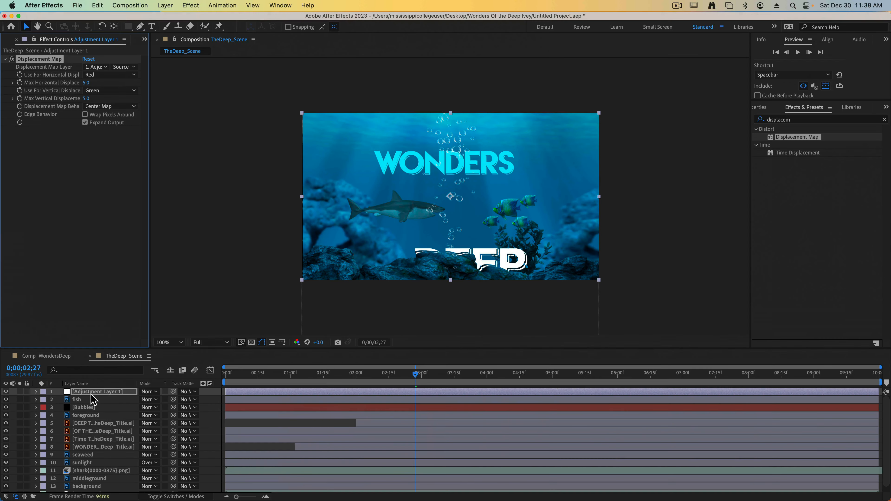
pyautogui.click(214, 277)
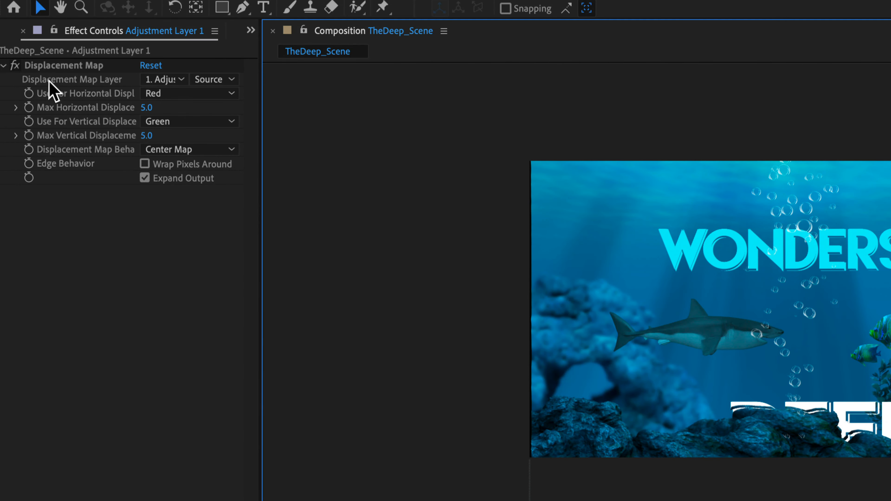
pyautogui.click(180, 80)
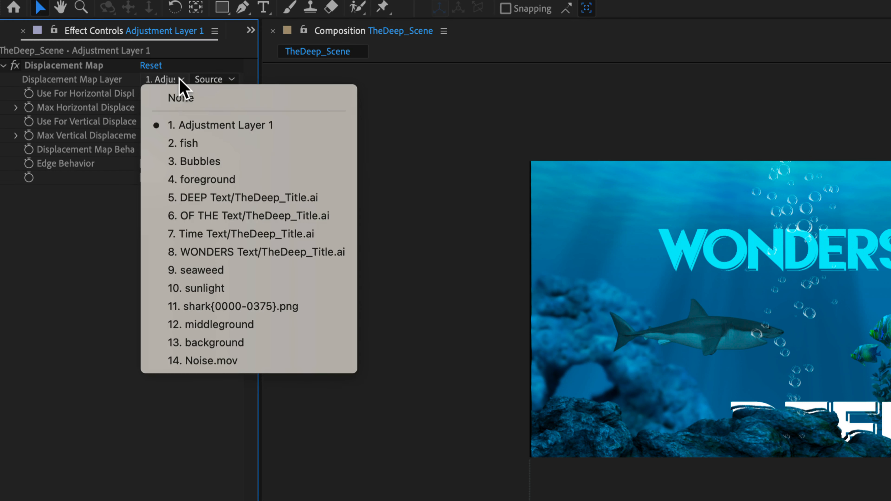
pyautogui.click(193, 360)
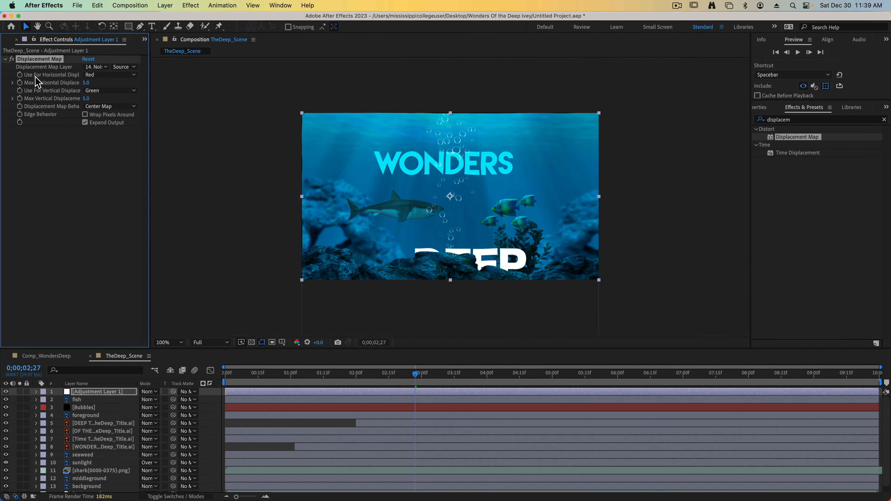
# Set the Displacement Map's horizontal displacement to use Luminance, with a maximum of 7
pyautogui.click(101, 76)
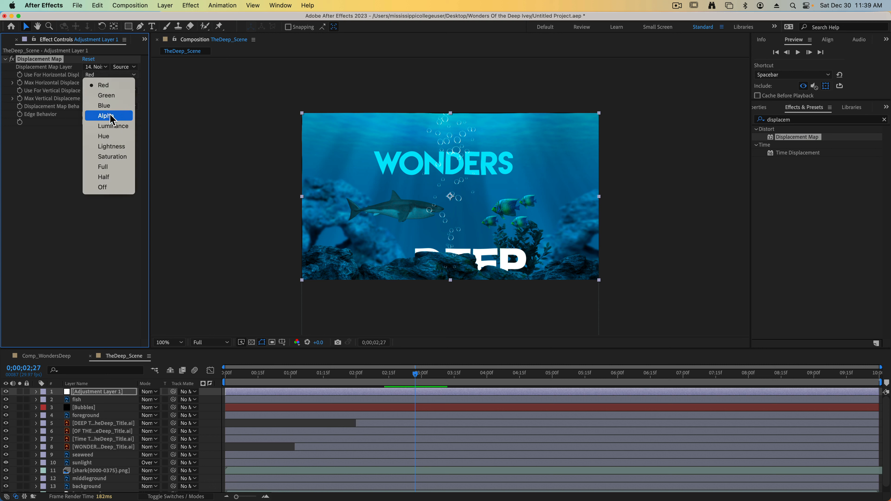
pyautogui.click(112, 127)
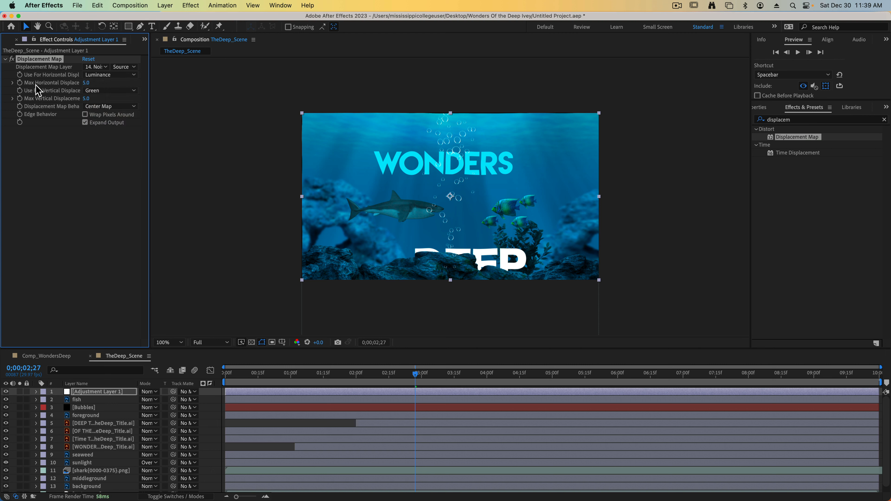
pyautogui.click(86, 83)
# Set the Displacement Map's vertical displacement to use Luminance, with a maximum of 7
pyautogui.click(112, 92)
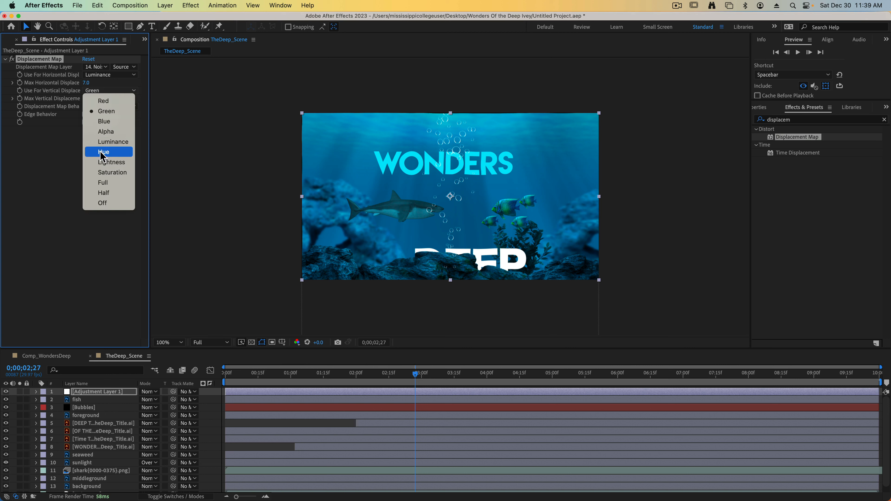
pyautogui.click(107, 142)
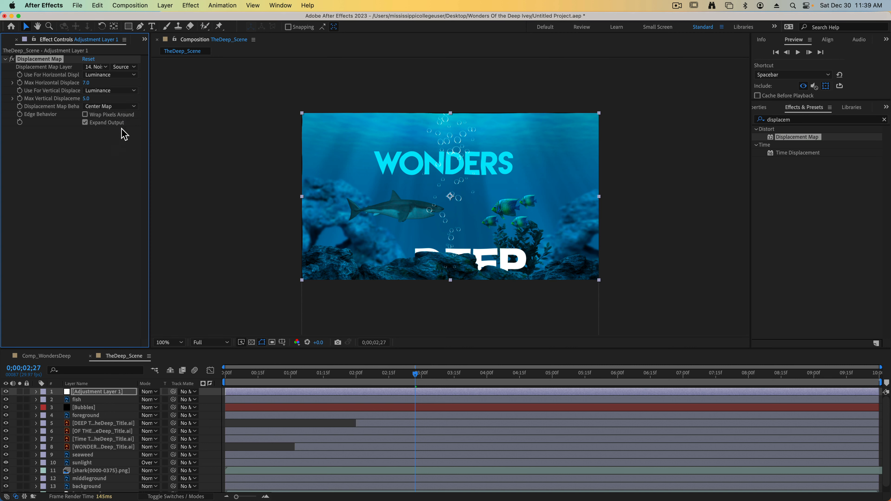
pyautogui.click(88, 99)
pyautogui.write('7')
pyautogui.click(105, 173)
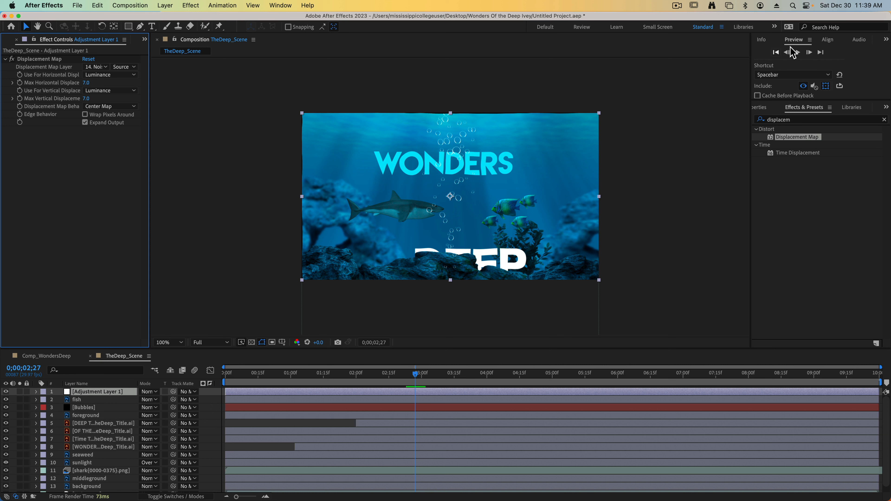
# Preview TheDeep_Scene and examine the displaced title and the frame edges at closer magnification
pyautogui.click(798, 53)
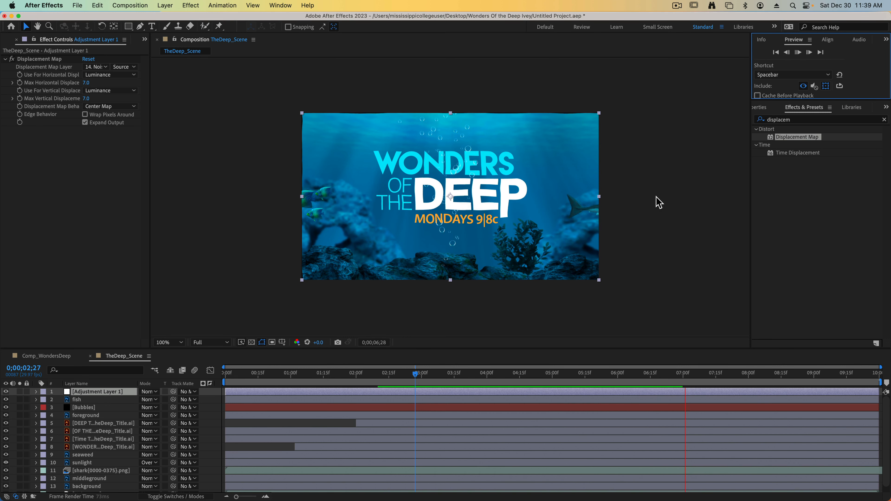
pyautogui.click(483, 106)
pyautogui.press('space')
pyautogui.scroll(2, 358, 163)
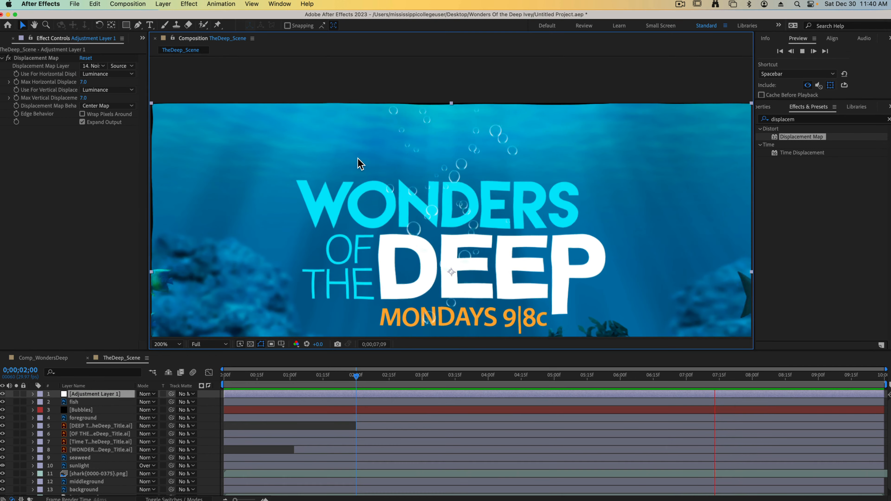
pyautogui.scroll(2, 358, 164)
pyautogui.scroll(-4, 359, 164)
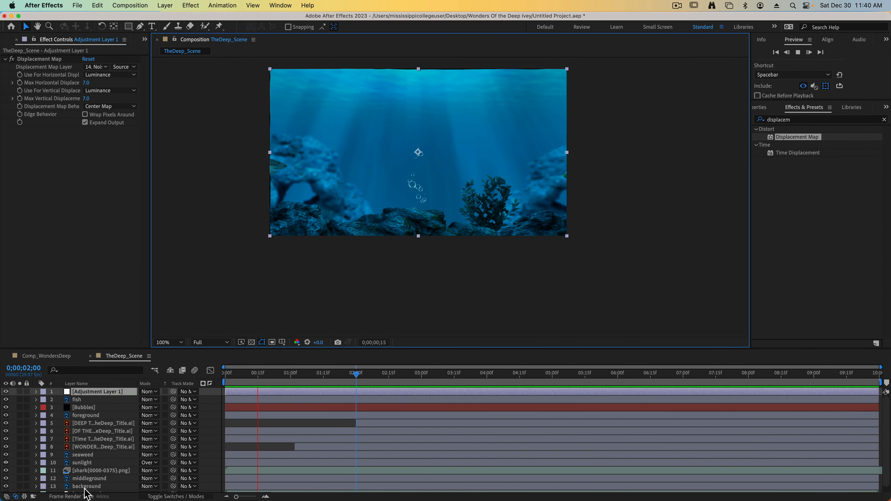
# Scale the background layer to 102% in both dimensions
pyautogui.click(58, 487)
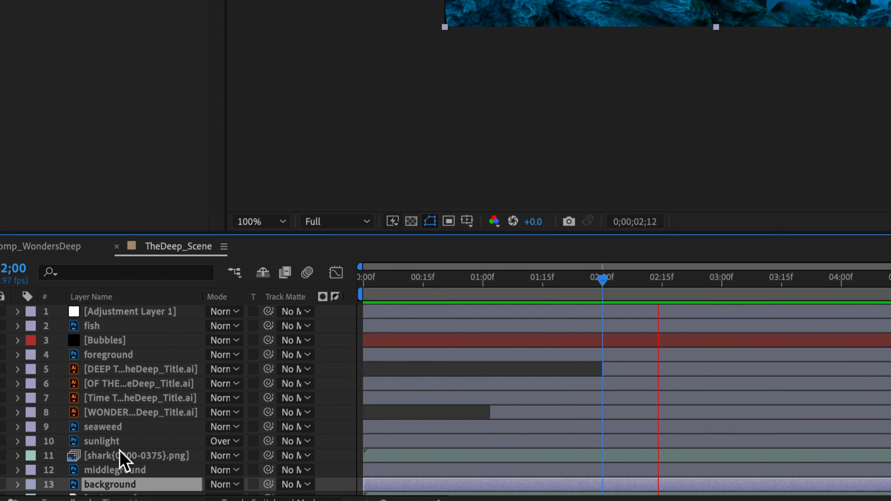
pyautogui.scroll(-1, 107, 466)
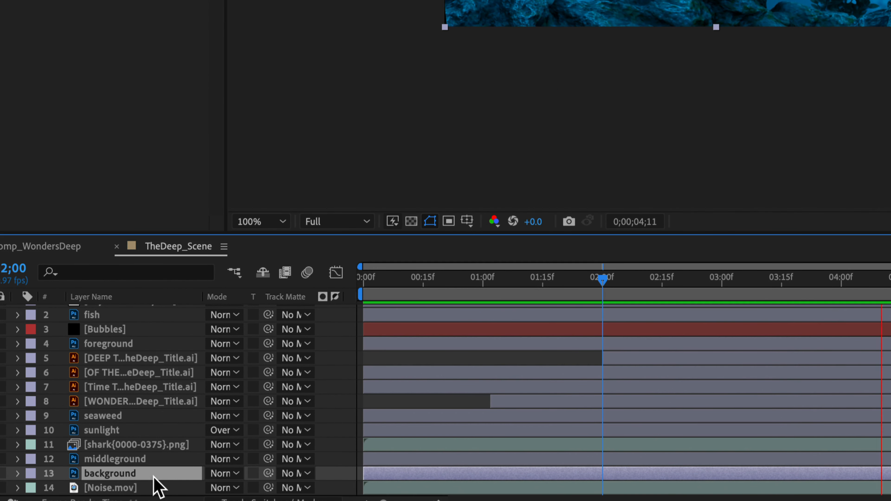
pyautogui.press('s')
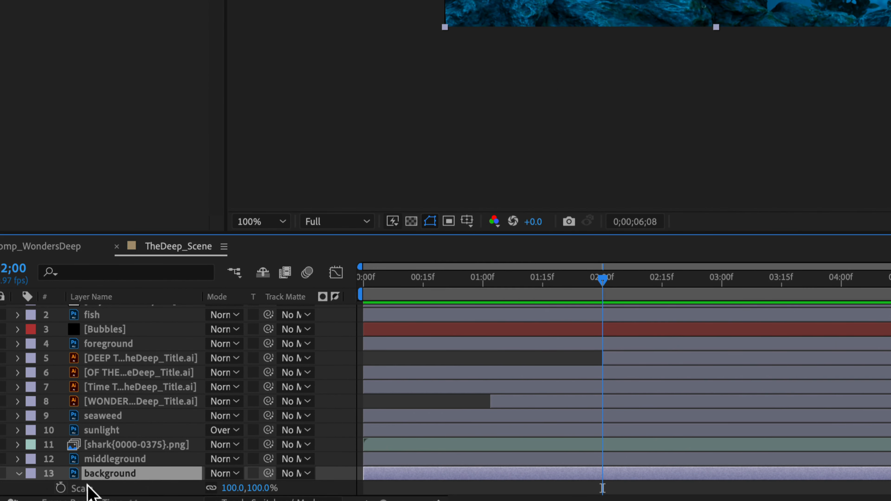
pyautogui.click(228, 490)
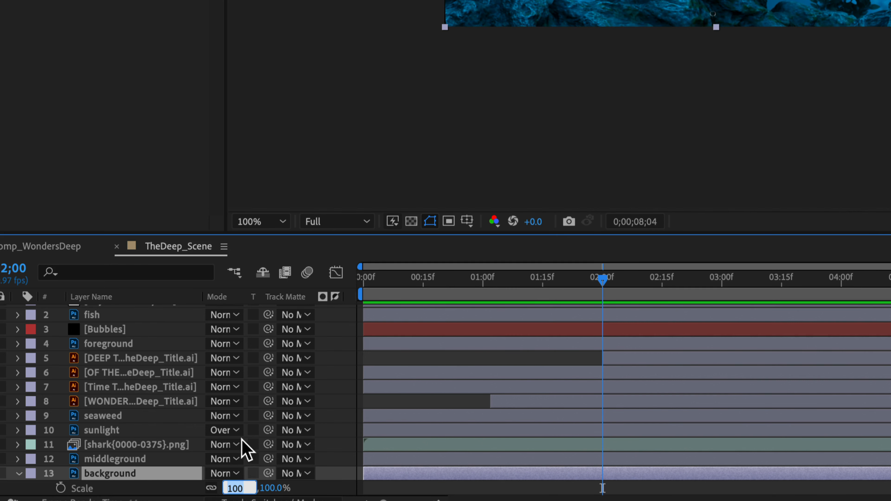
pyautogui.write('102')
pyautogui.press('Tab')
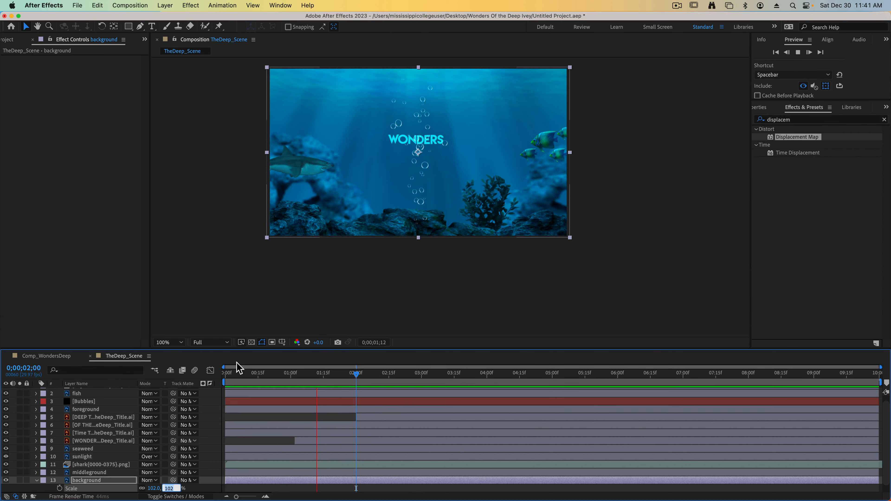
pyautogui.click(226, 295)
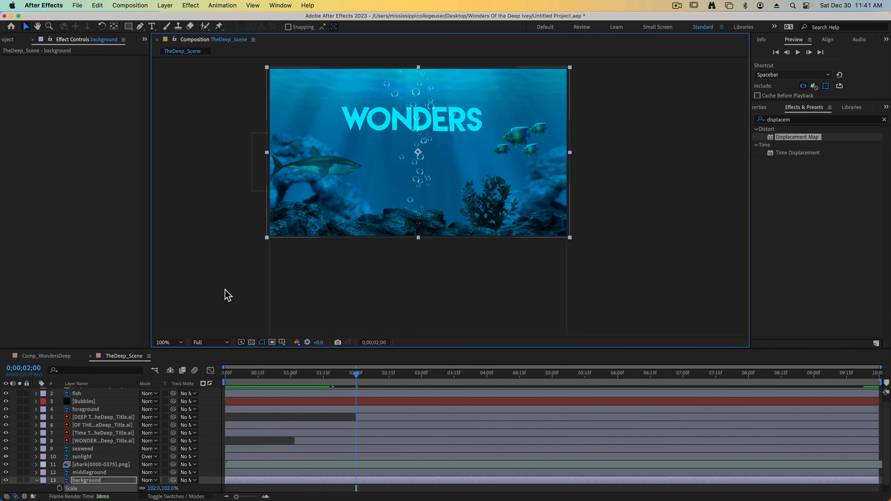
# Scale the middleground layer to 102% in both dimensions without keyframes and save the project
pyautogui.click(88, 472)
pyautogui.press('s')
pyautogui.click(60, 480)
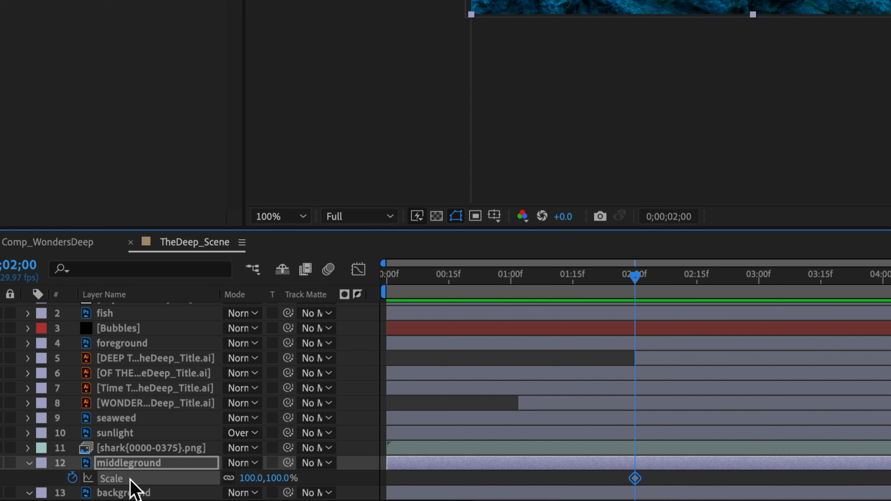
pyautogui.click(72, 478)
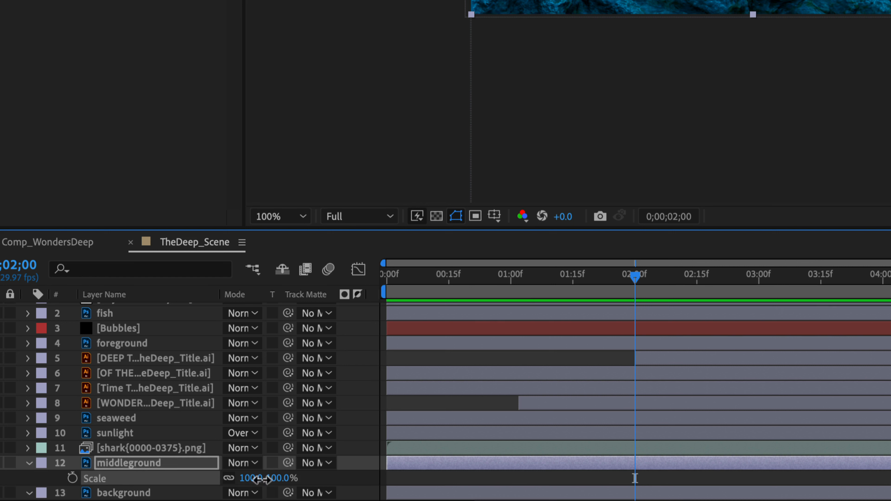
pyautogui.click(253, 478)
pyautogui.write('102')
pyautogui.press('Tab')
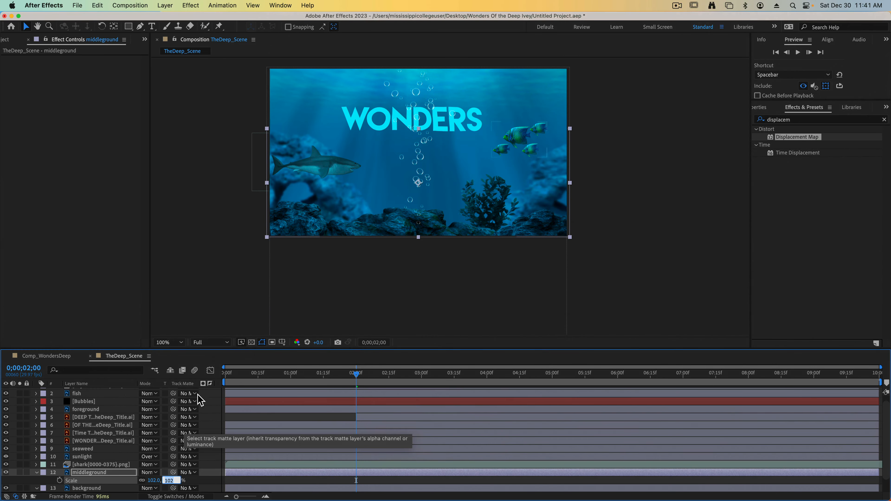
pyautogui.click(203, 299)
pyautogui.press('super+s')
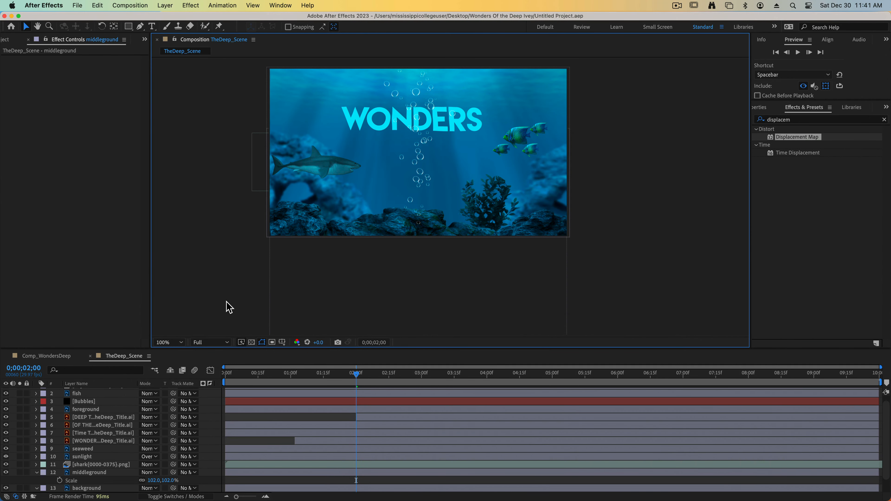